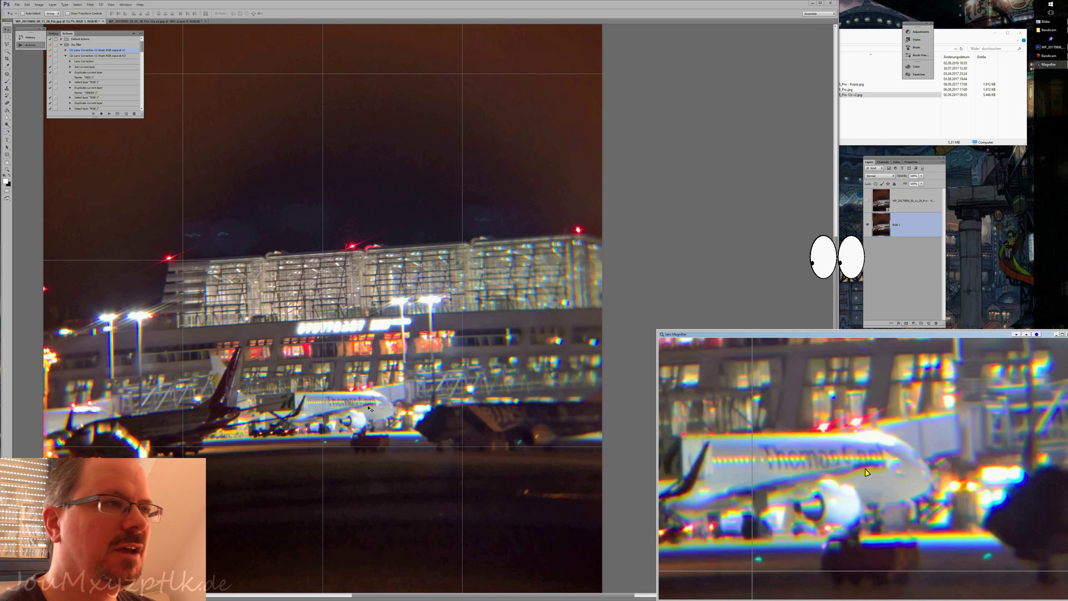
Scroll up to inspect the airport night photo's split colour layers
scroll(372, 405, up, 2)
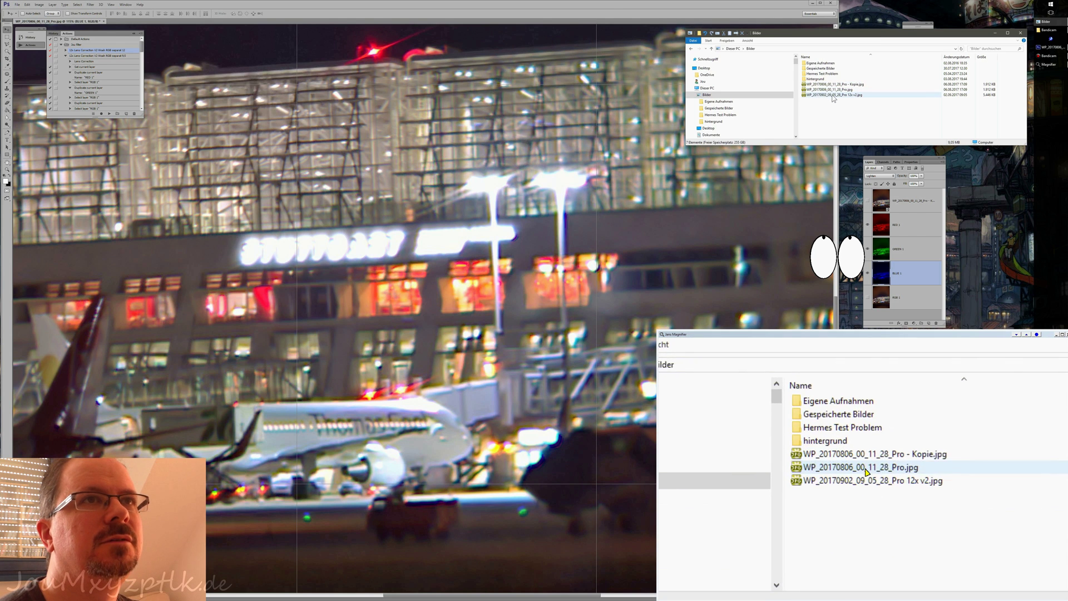
Drag WP_20170902_09_05_28_Pro 12x v2.jpg from Explorer into Photoshop as a new document
drag(803, 99, 600, 22)
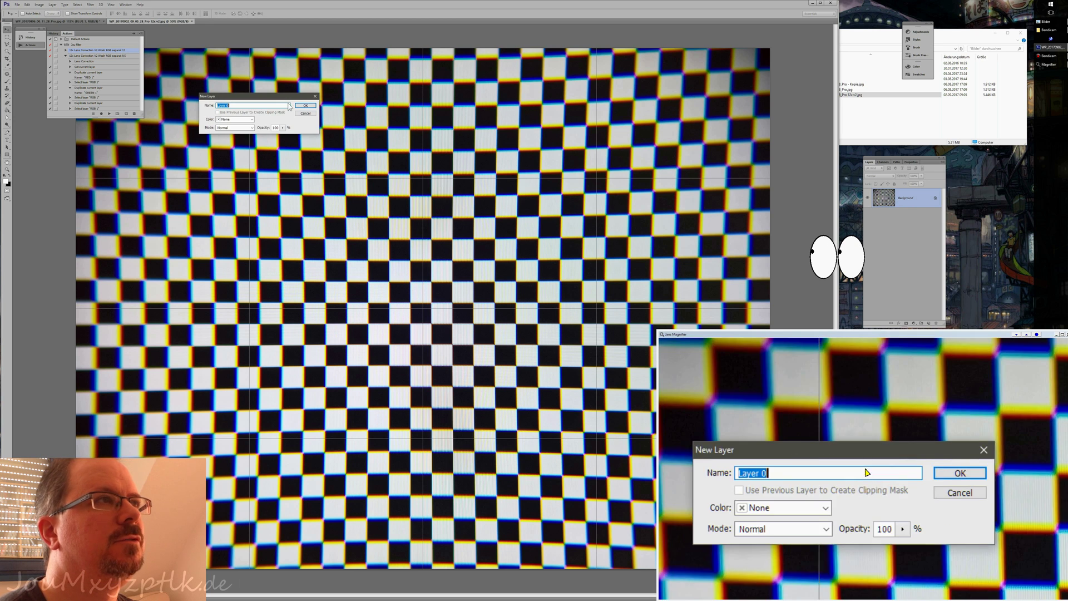
Convert the checkerboard background to Layer 0 and nudge it slightly up and left
click(305, 106)
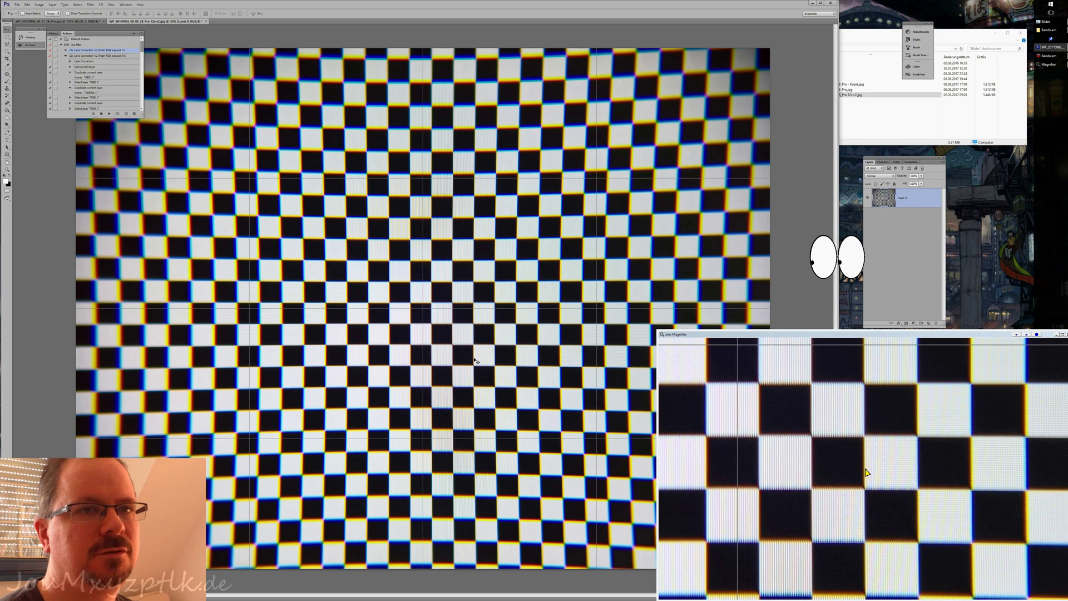
drag(476, 358, 445, 334)
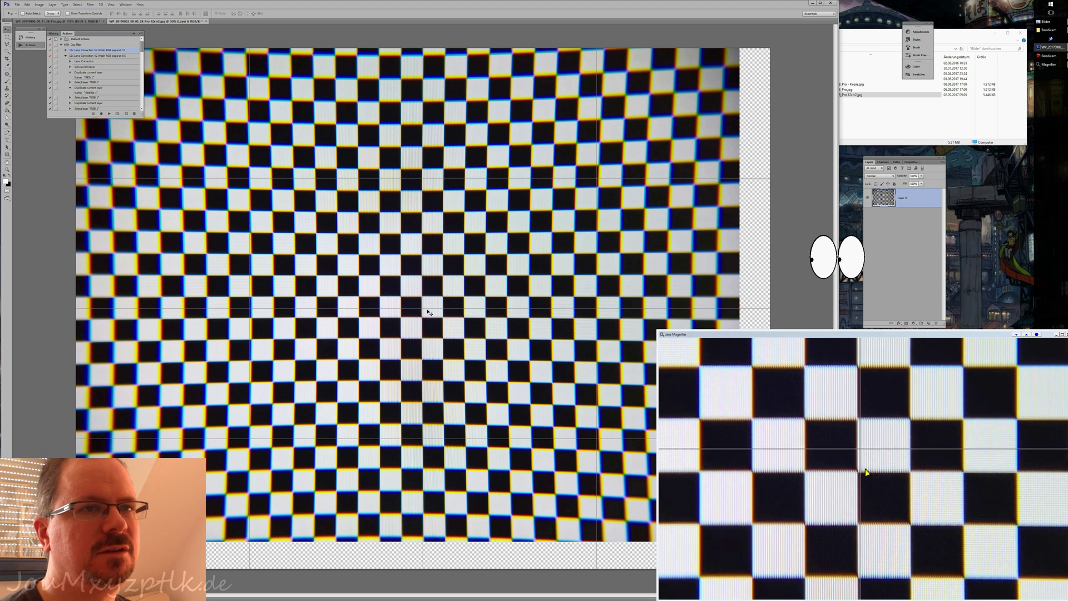
drag(427, 311, 431, 312)
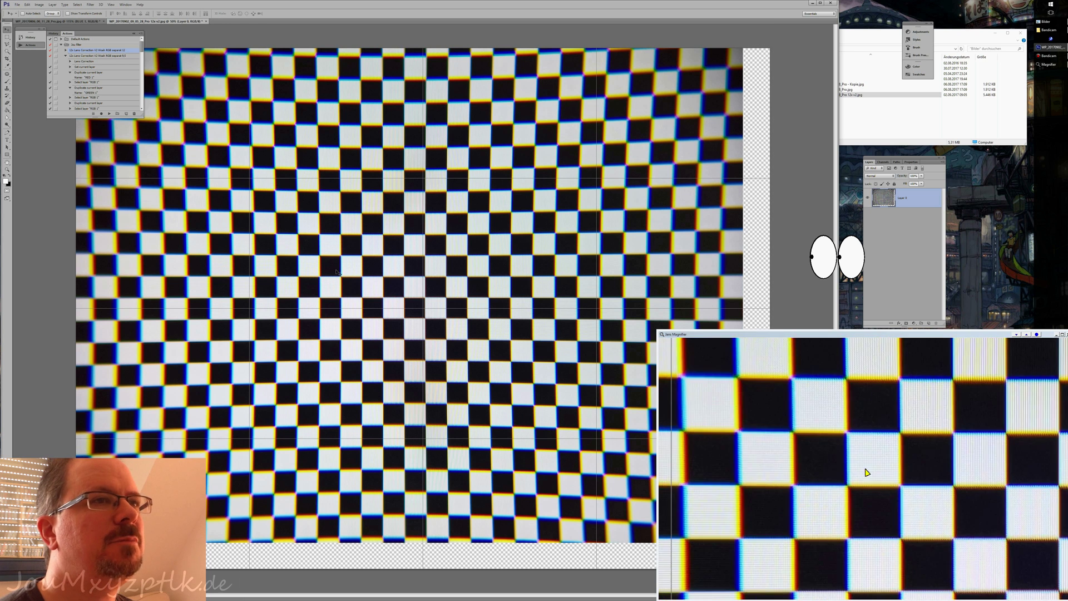
Duplicate Layer 0 twice into Layer 0 copy and Layer 0 copy 2, then start renaming
click(53, 5)
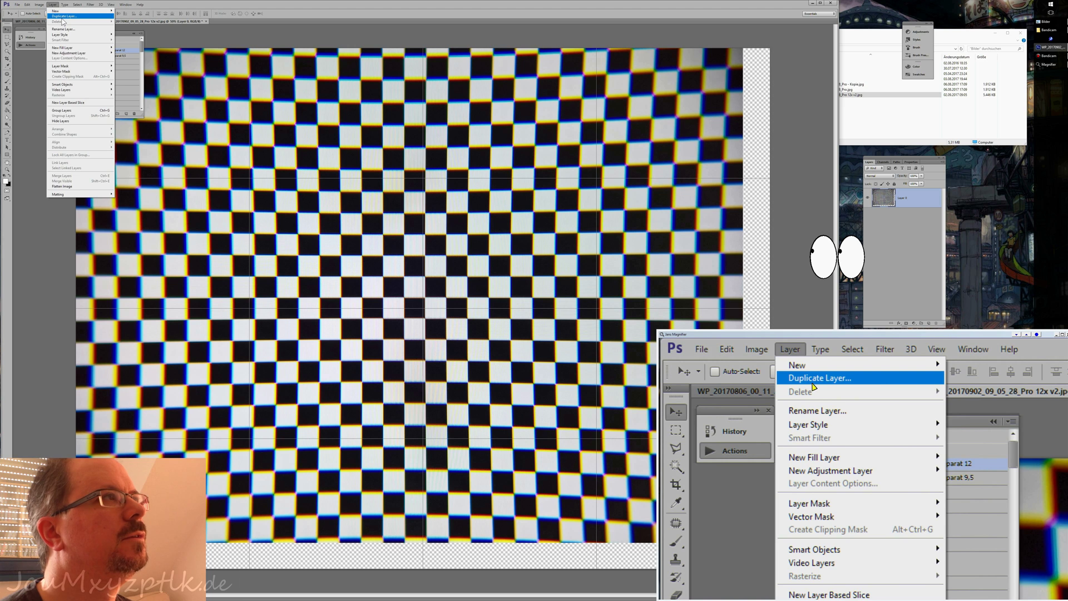
click(63, 16)
click(311, 109)
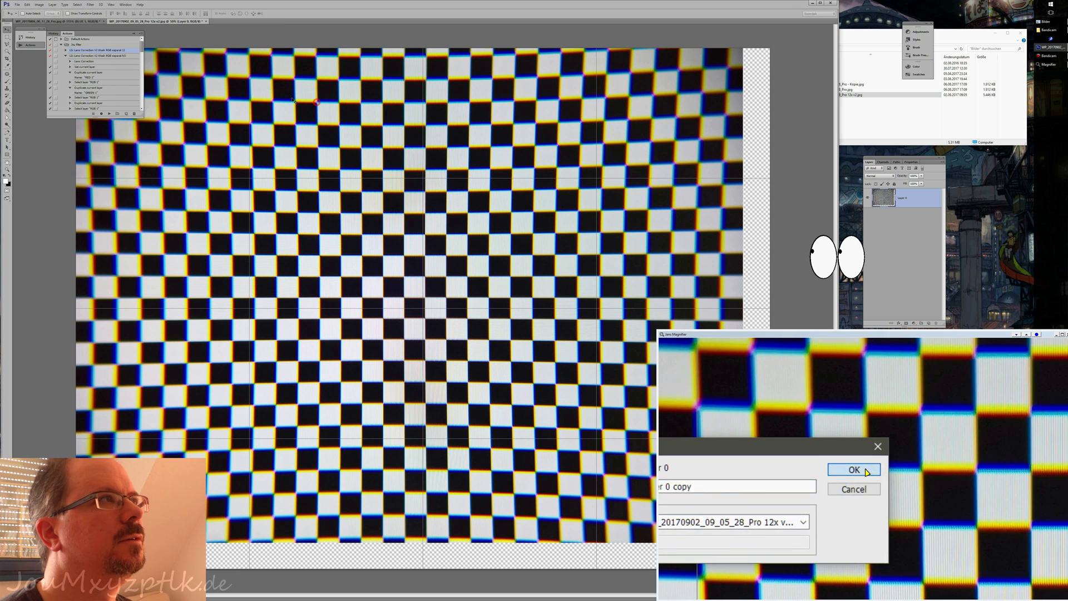
click(54, 5)
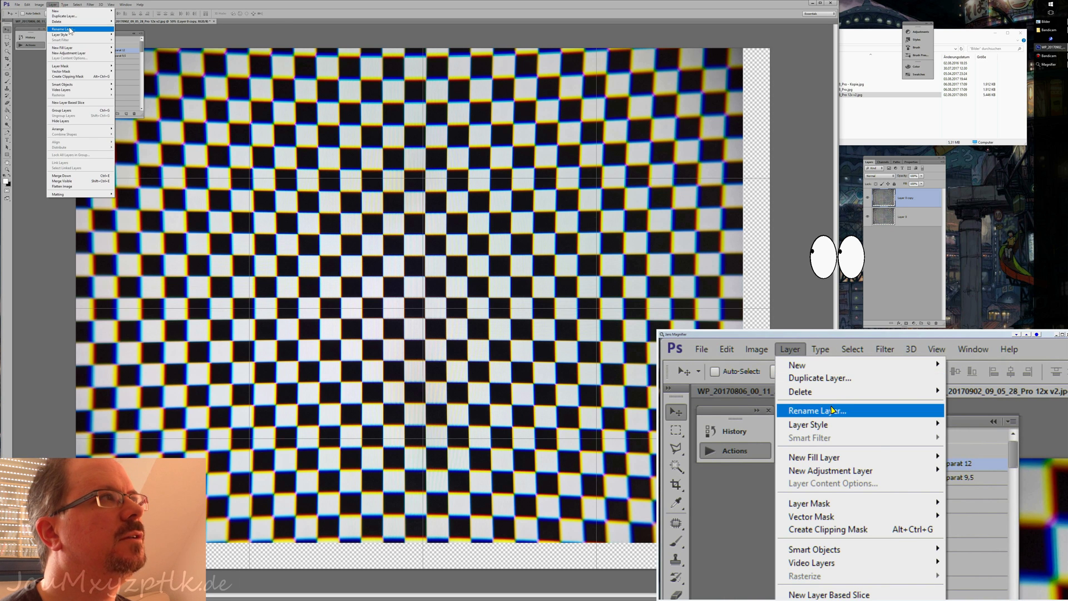
mouse_move(71, 37)
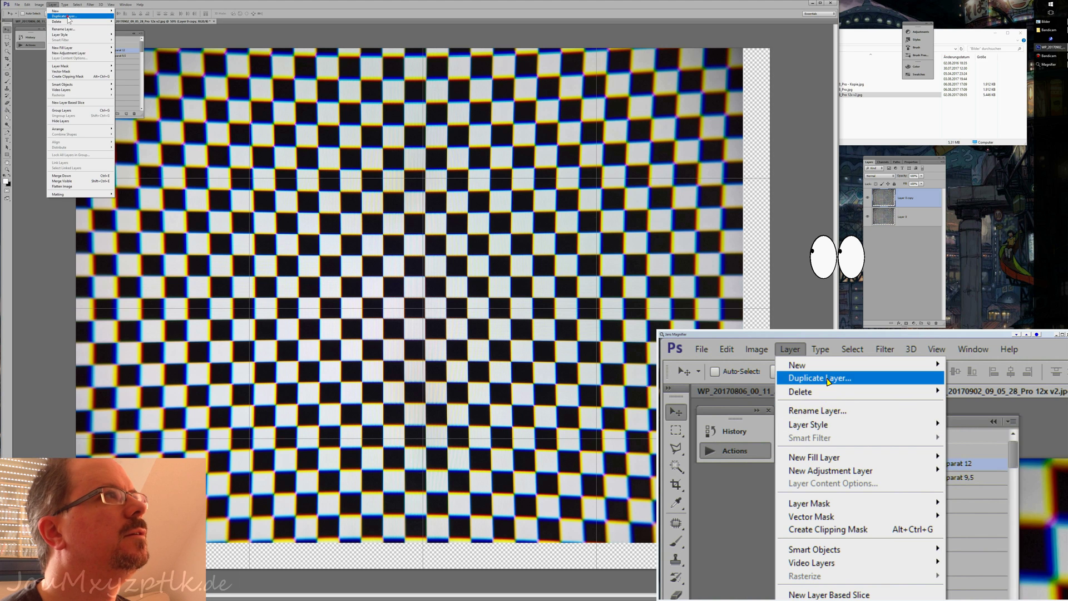
click(64, 16)
click(310, 103)
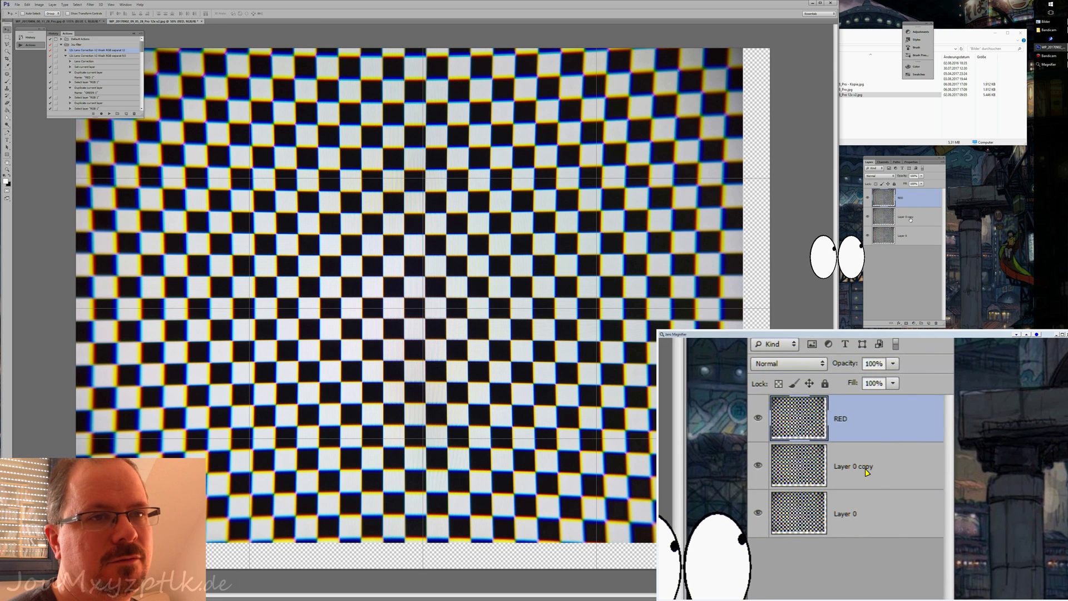
double_click(910, 218)
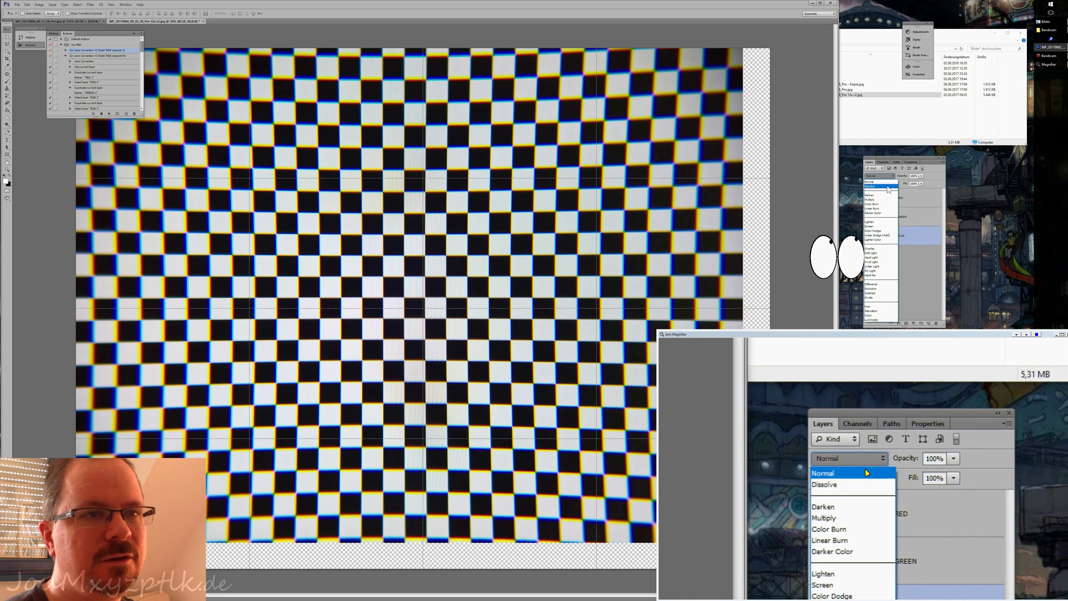
Set the BLUE and GREEN layers to Lighten blending
click(881, 222)
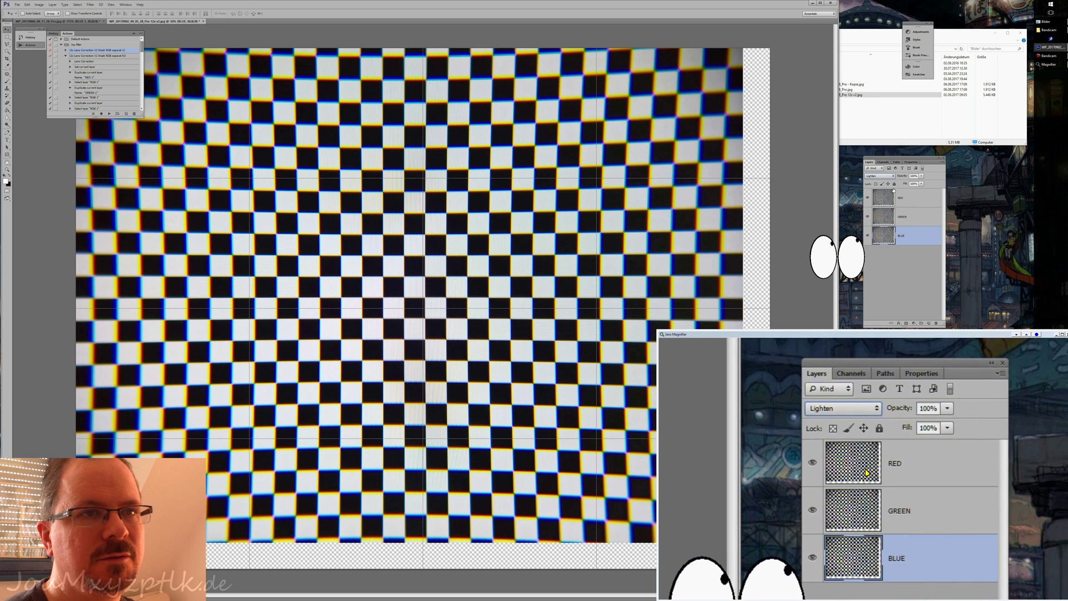
click(904, 218)
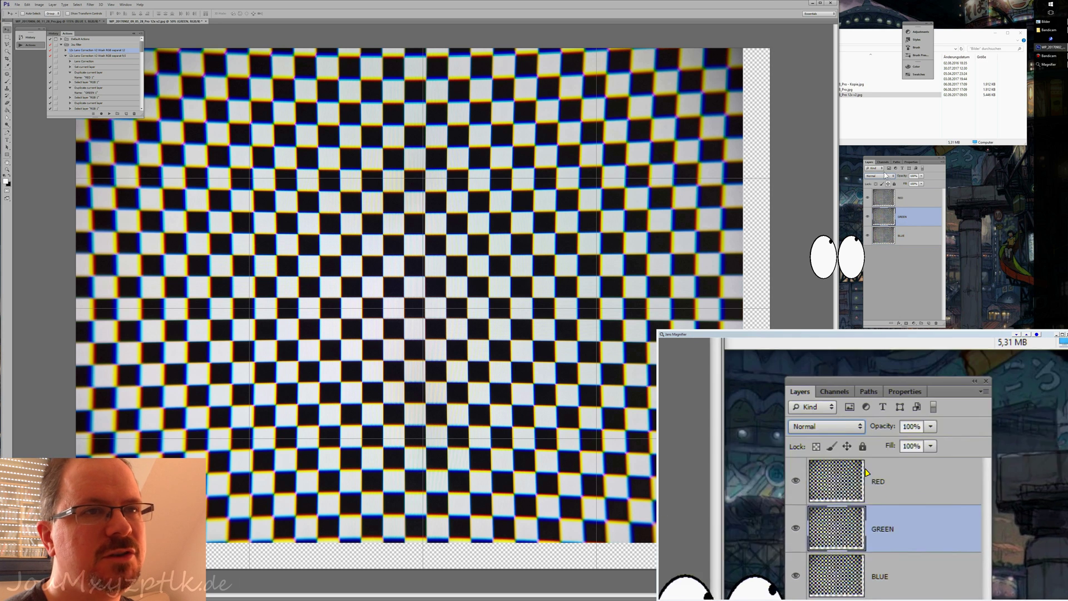
click(885, 177)
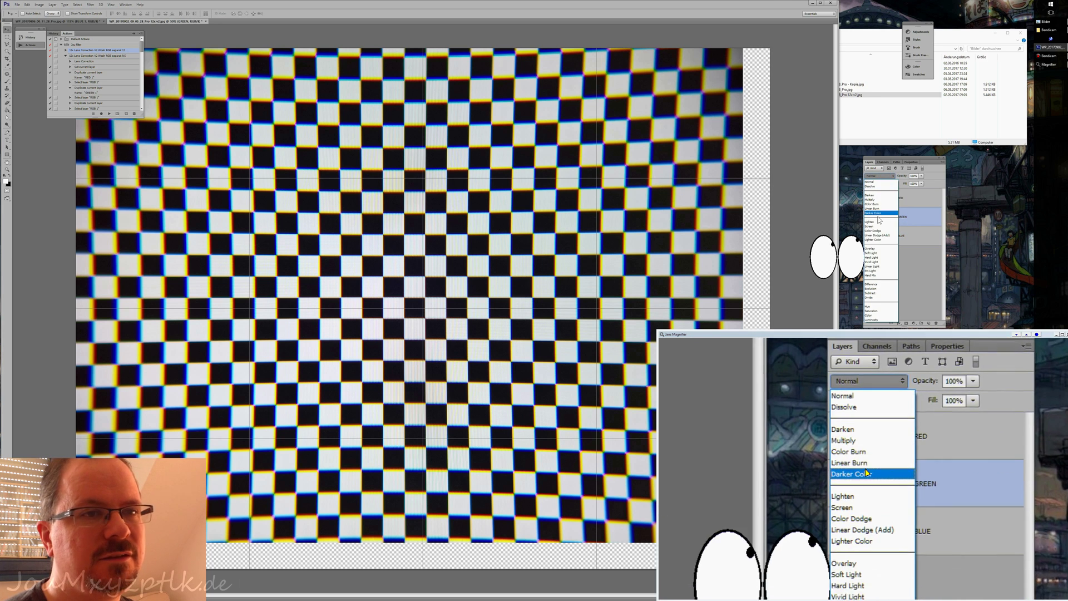
click(877, 221)
Set RED to Lighten, hide GREEN, and select the RED layer
click(903, 198)
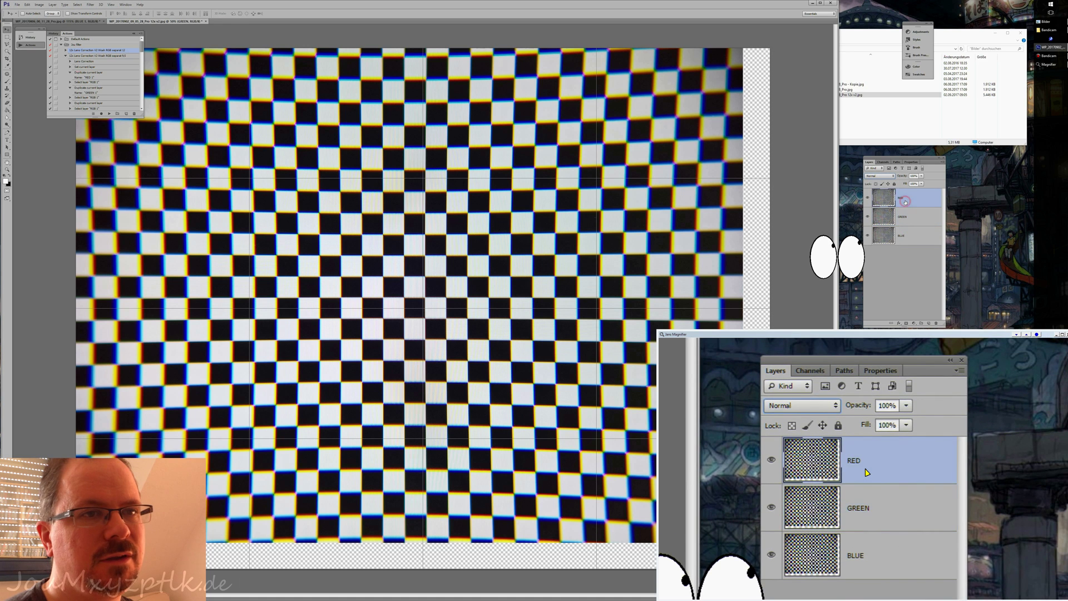
click(887, 176)
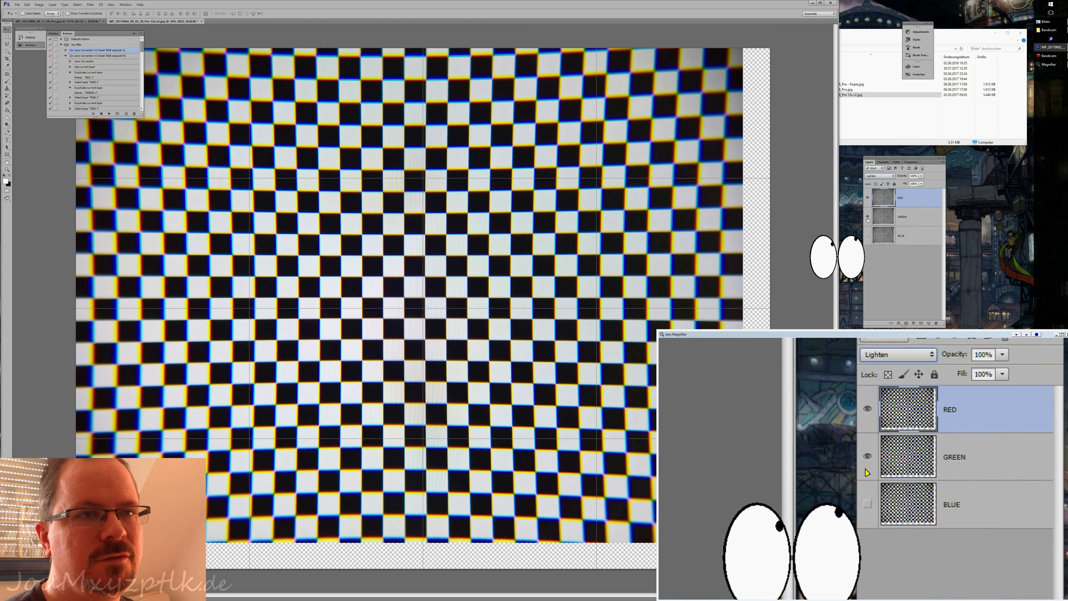
click(868, 217)
click(907, 198)
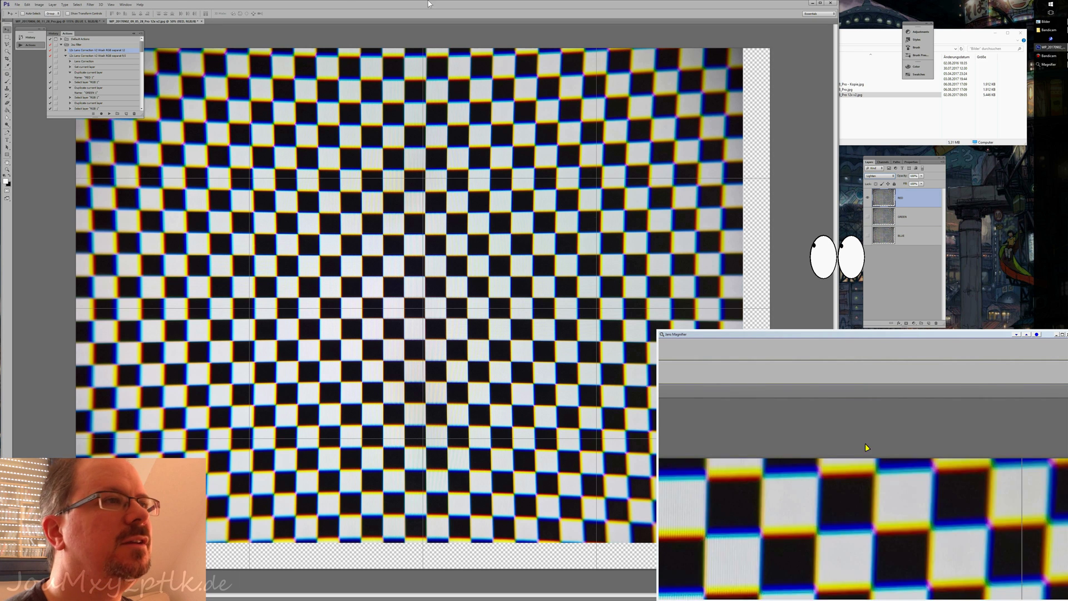
Apply Levels to the RED layer, pulling the Green channel's output white down to 0
click(41, 5)
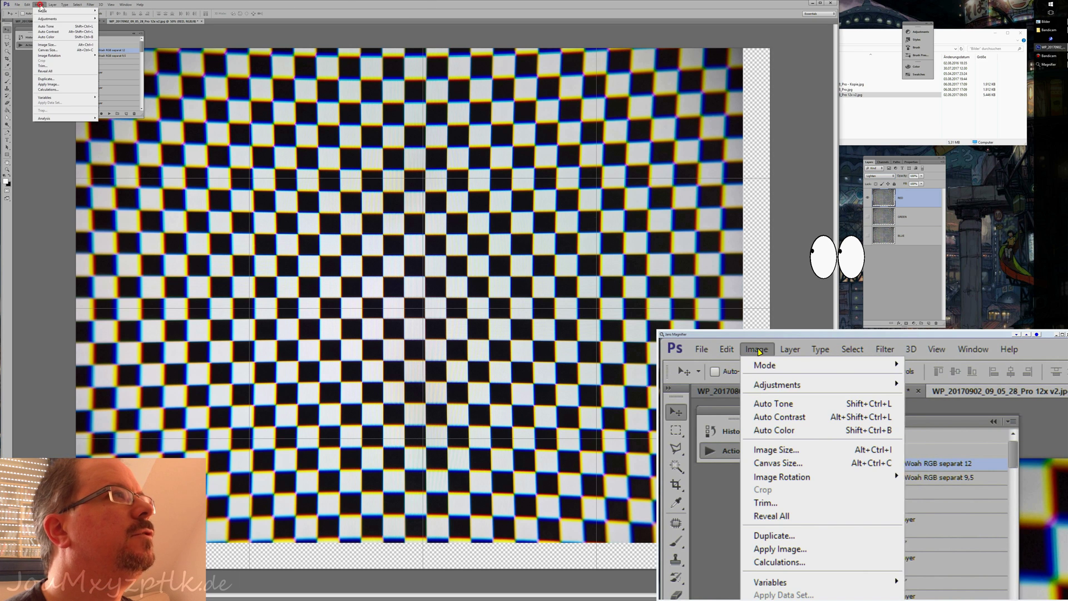
mouse_move(48, 21)
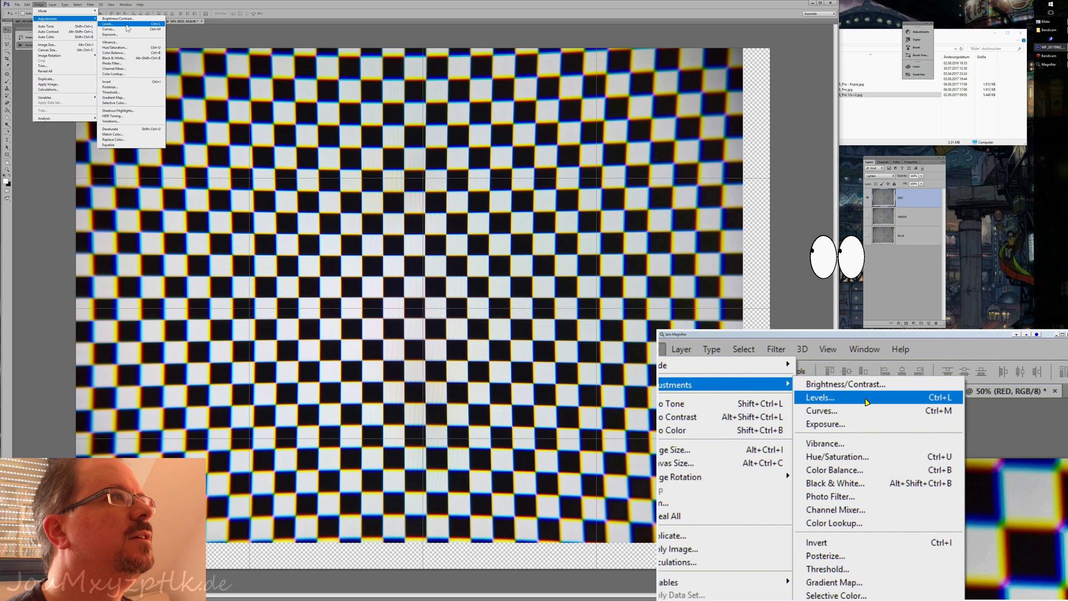
click(131, 26)
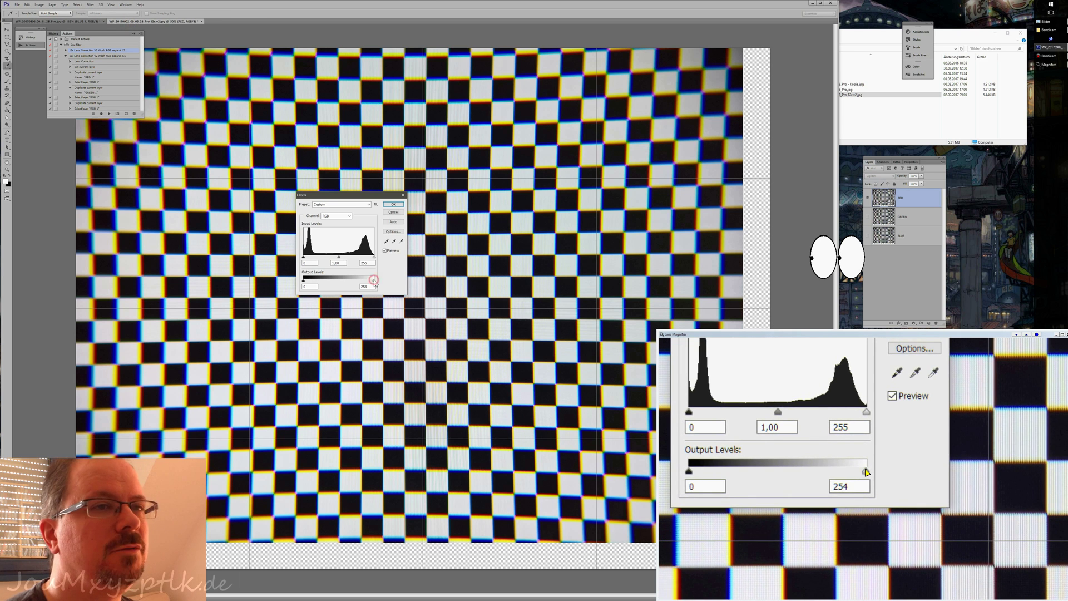
mouse_move(374, 281)
mouse_down()
mouse_move(326, 285)
mouse_move(382, 276)
mouse_up()
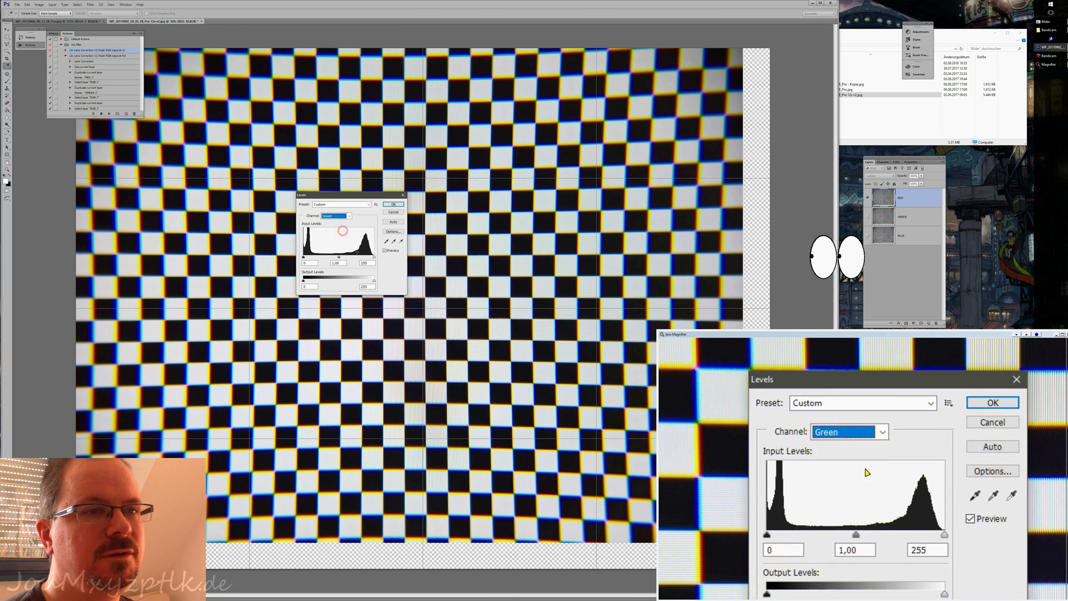
drag(374, 281, 303, 281)
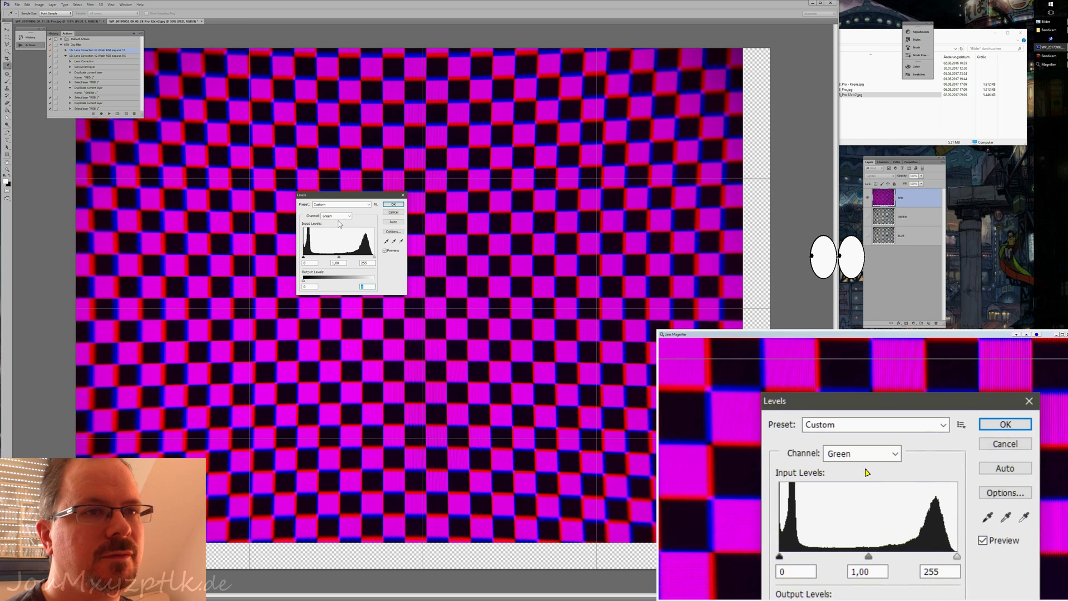
Zero the Blue channel's output white, apply Levels, then show and select GREEN
click(337, 216)
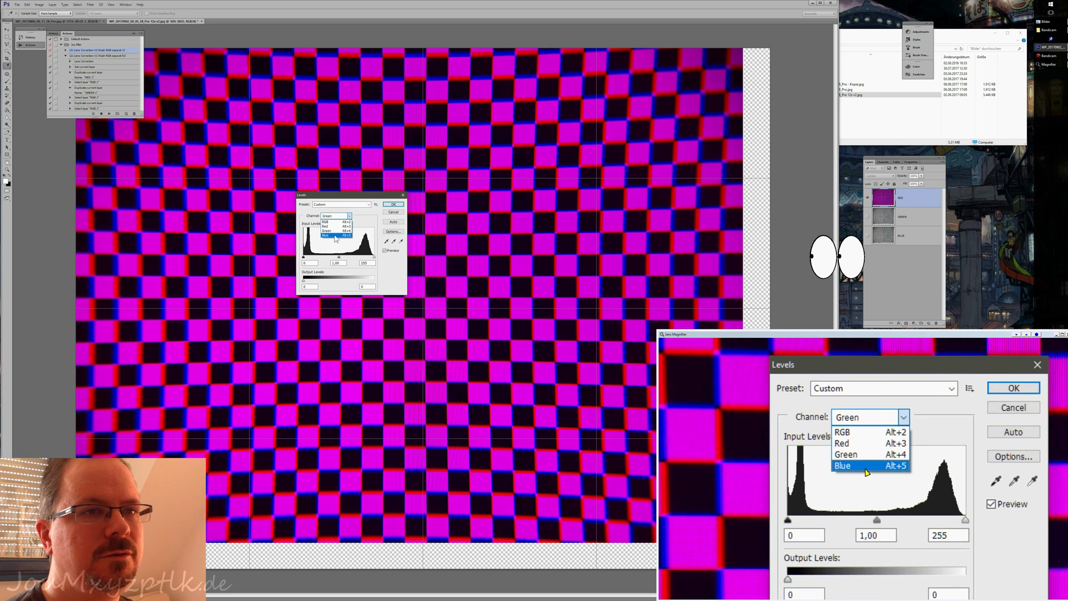
click(336, 236)
click(375, 279)
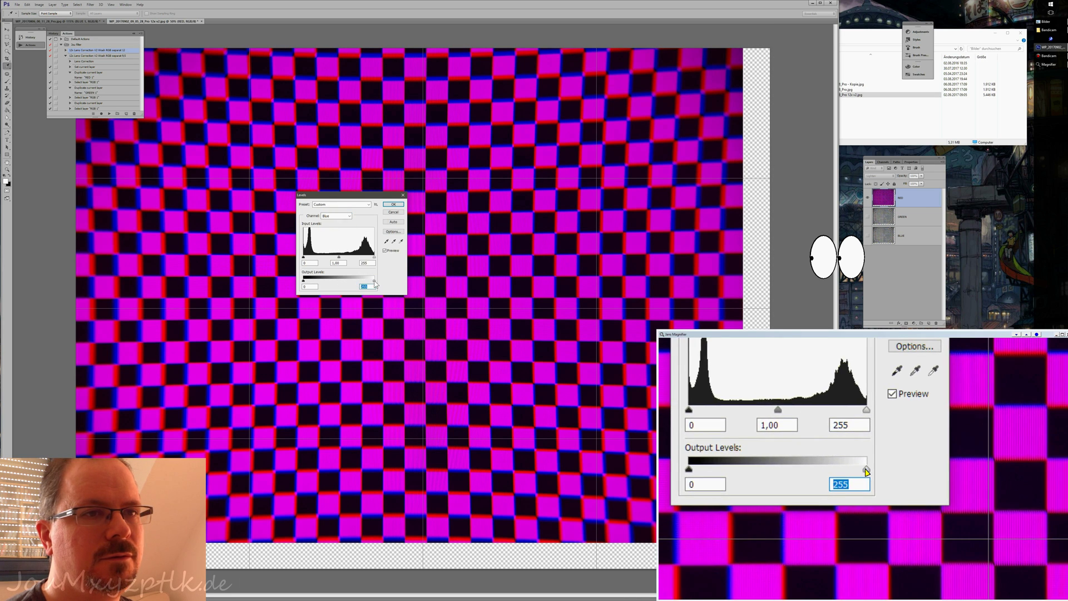
drag(374, 281, 313, 279)
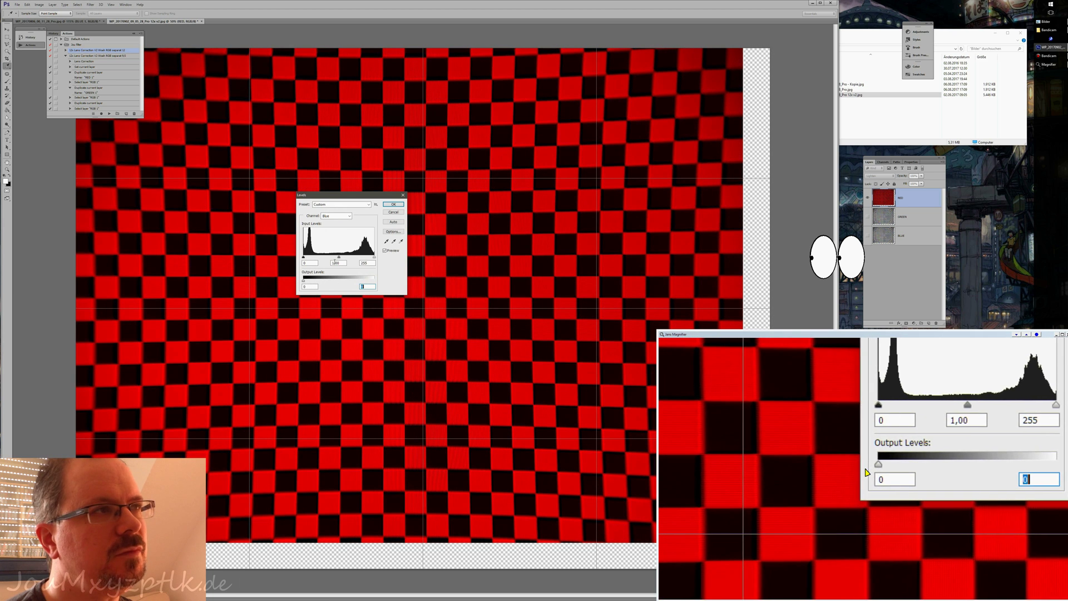
click(392, 205)
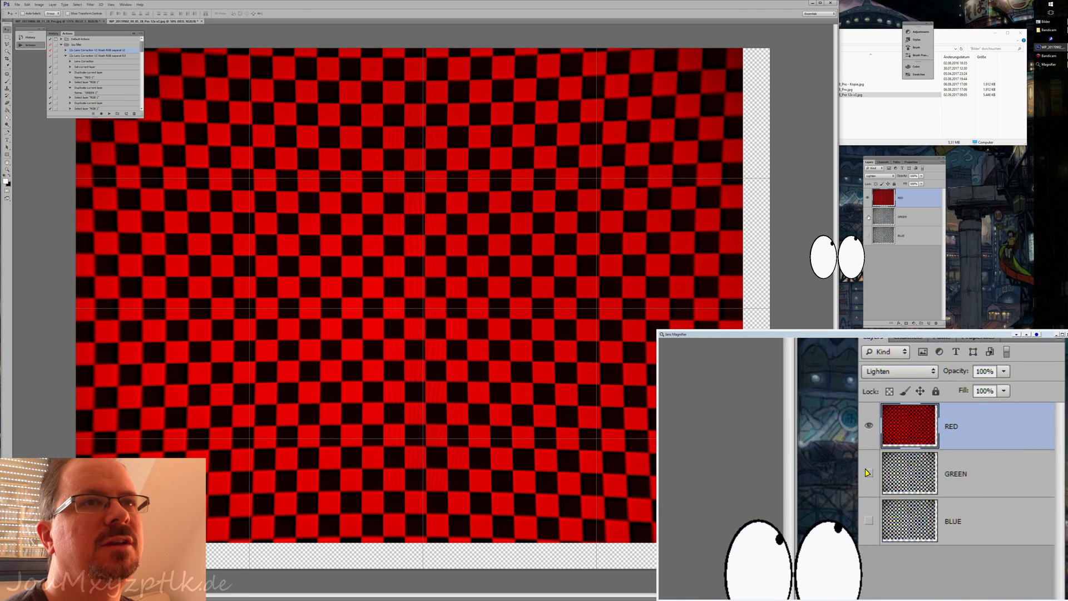
click(868, 217)
click(905, 217)
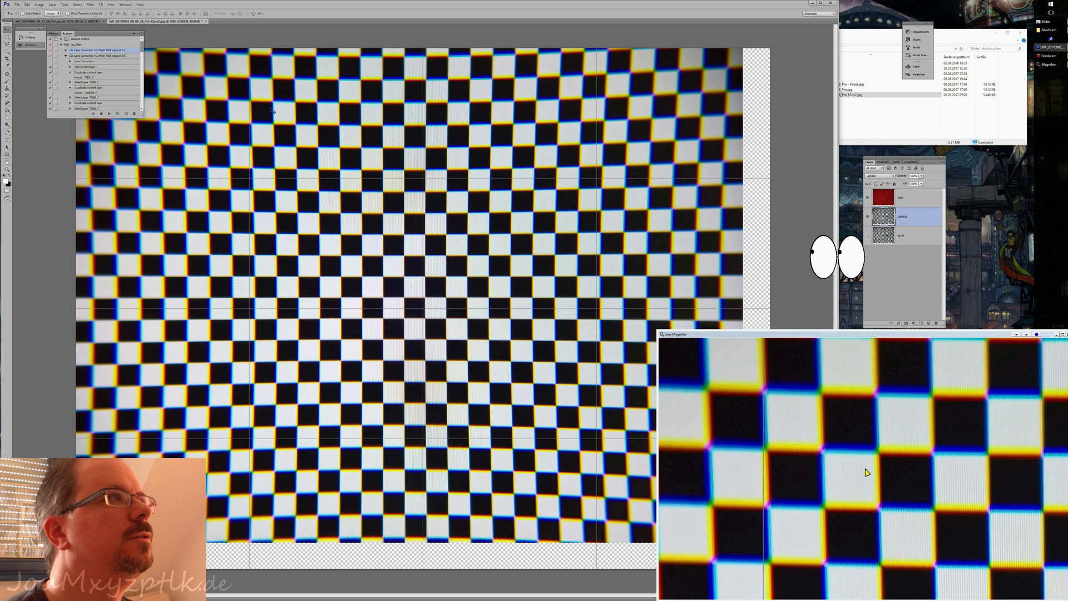
Apply Levels to GREEN with Red and Blue channel output white set to 0
click(43, 6)
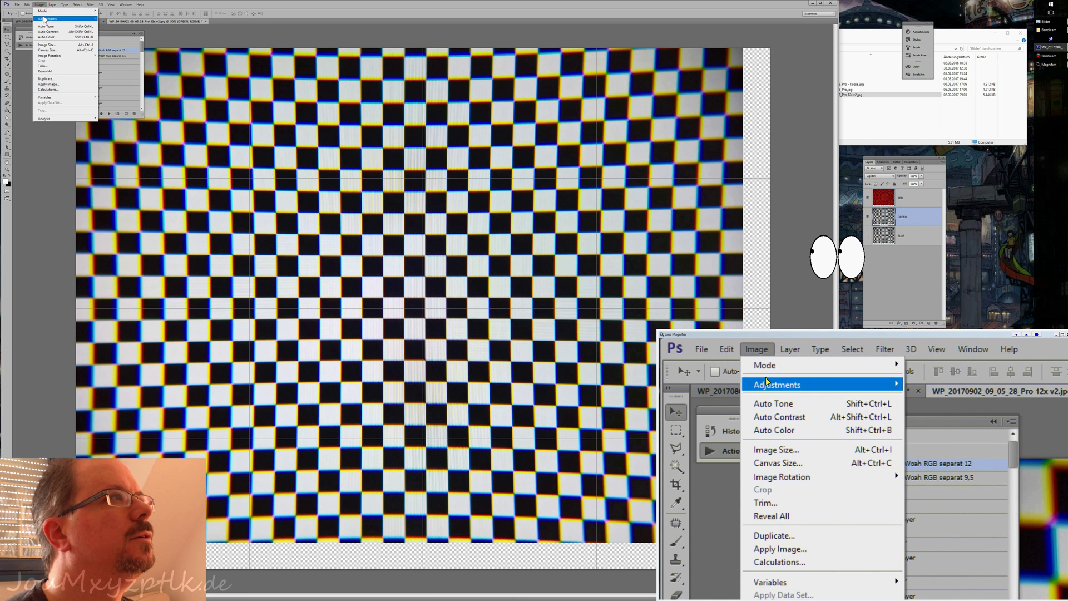
mouse_move(66, 19)
click(111, 24)
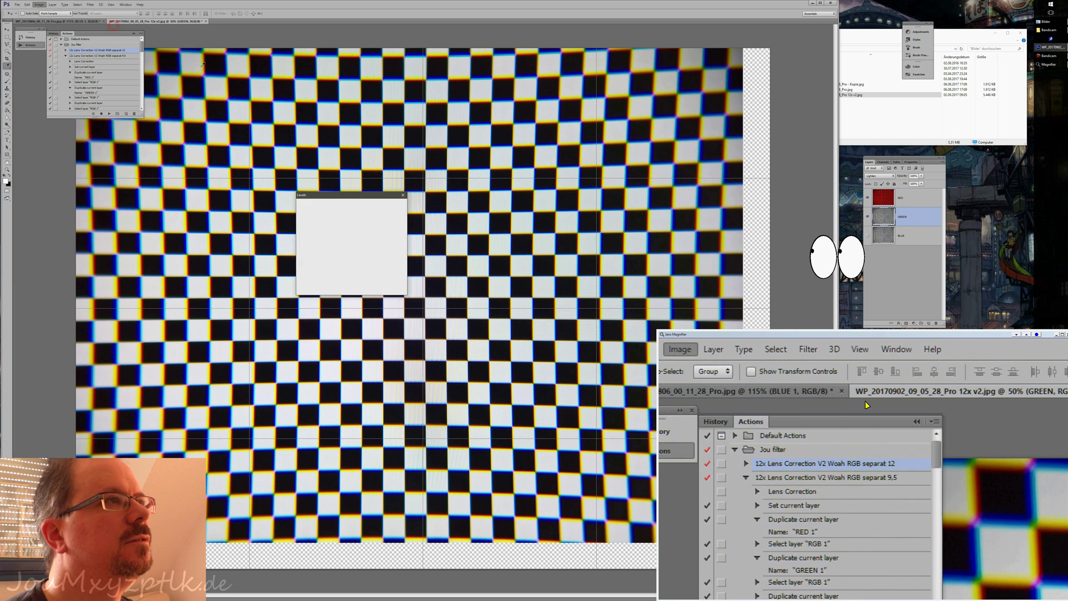
click(349, 216)
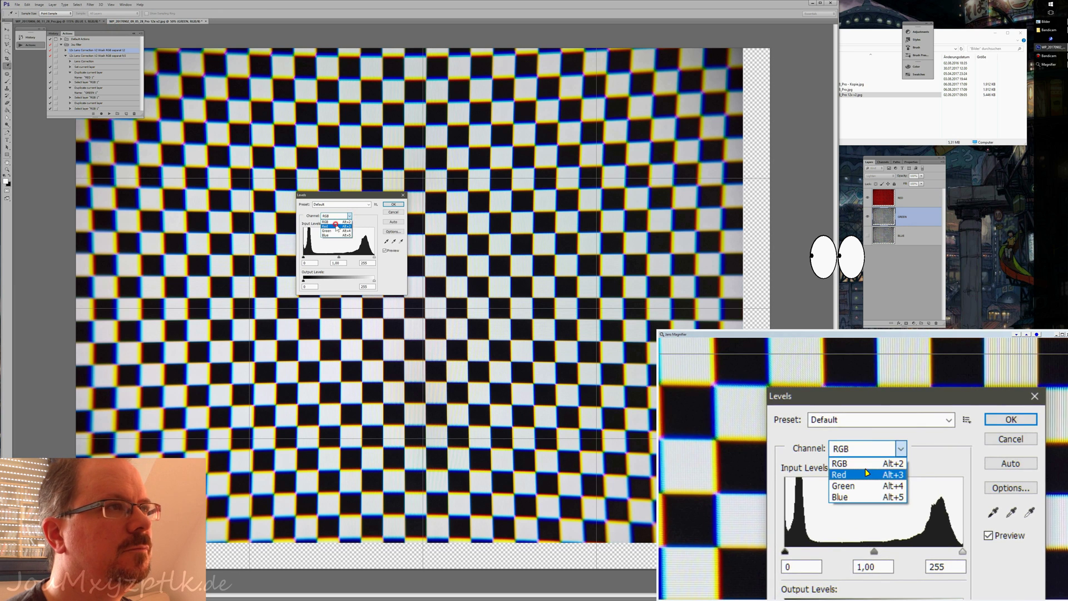
click(326, 226)
drag(374, 280, 312, 281)
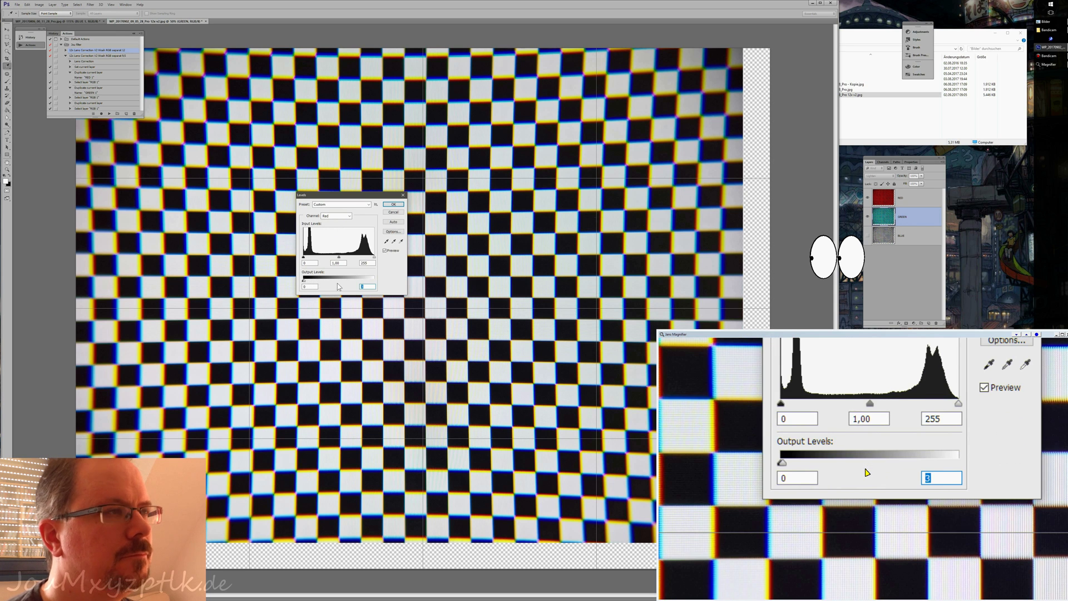
text(0)
click(336, 216)
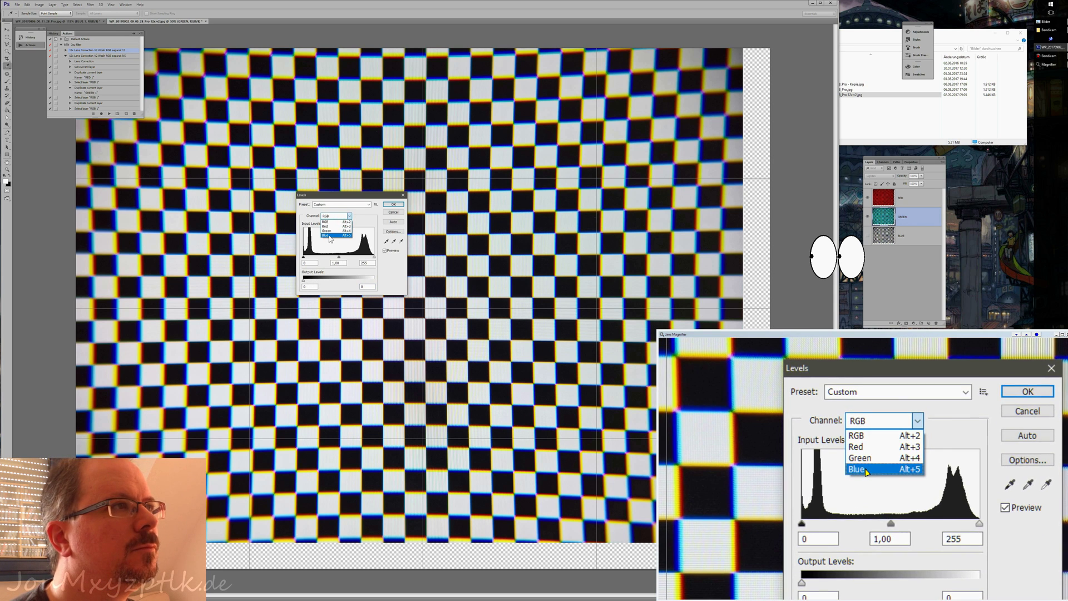
click(330, 236)
text(0)
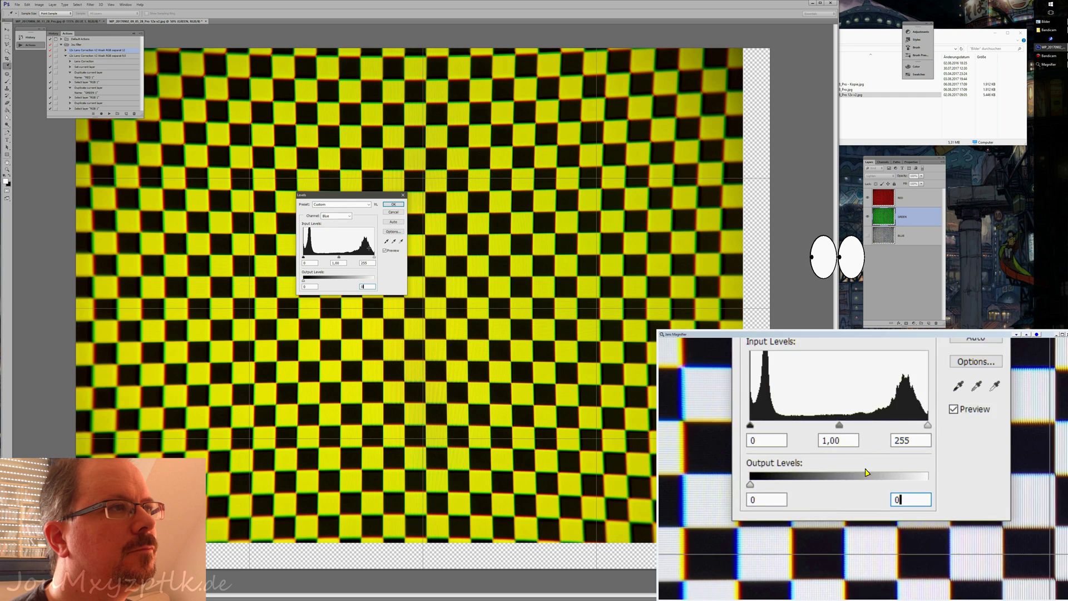
click(392, 206)
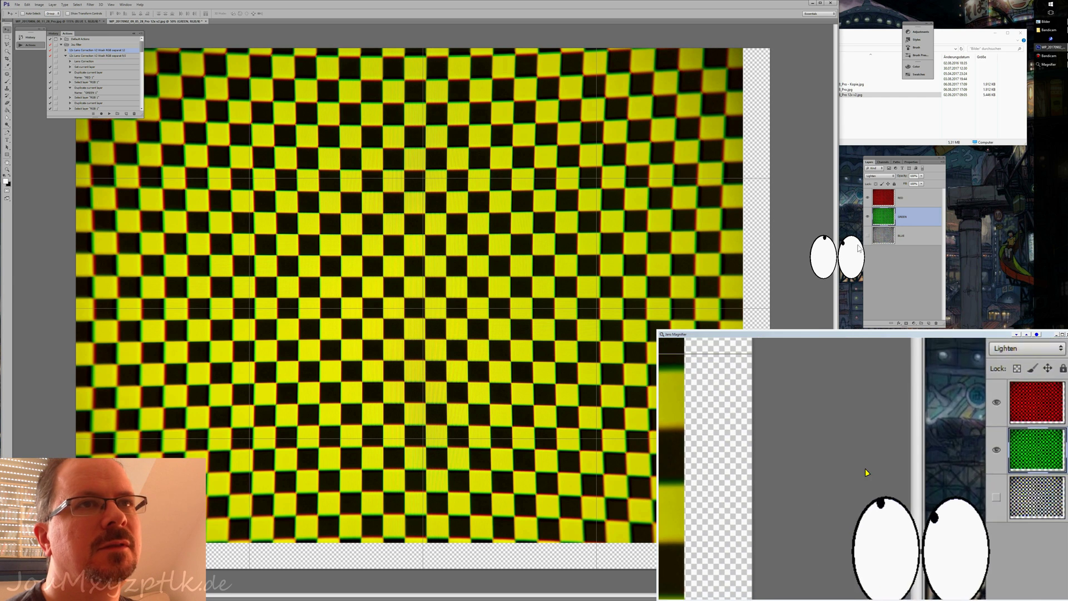
Show and select BLUE, then in Levels set the Red channel output white to 0
click(867, 236)
click(902, 235)
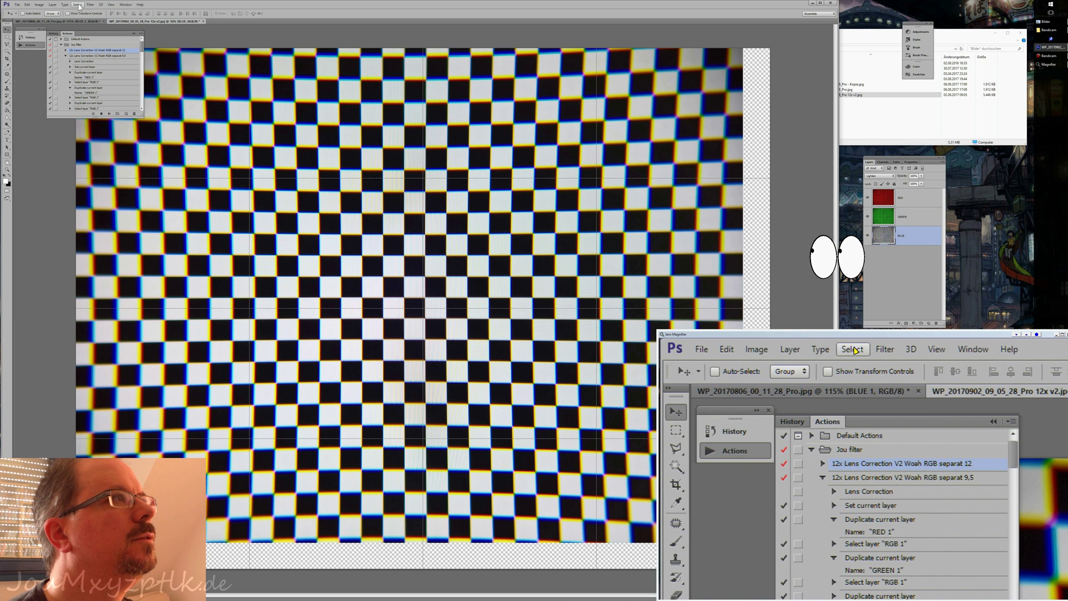
click(40, 5)
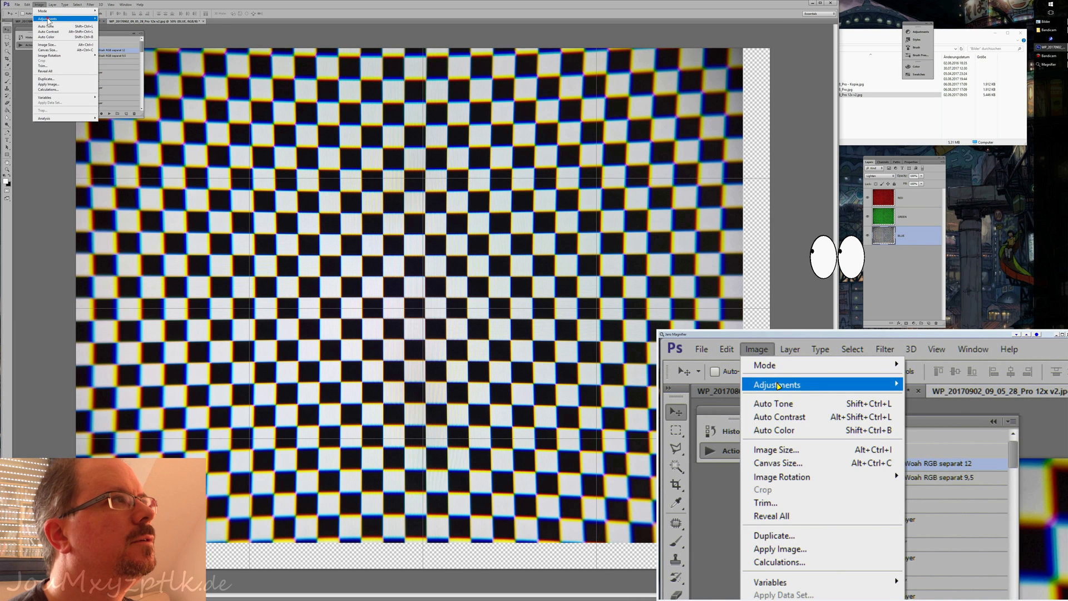
mouse_move(50, 19)
click(118, 27)
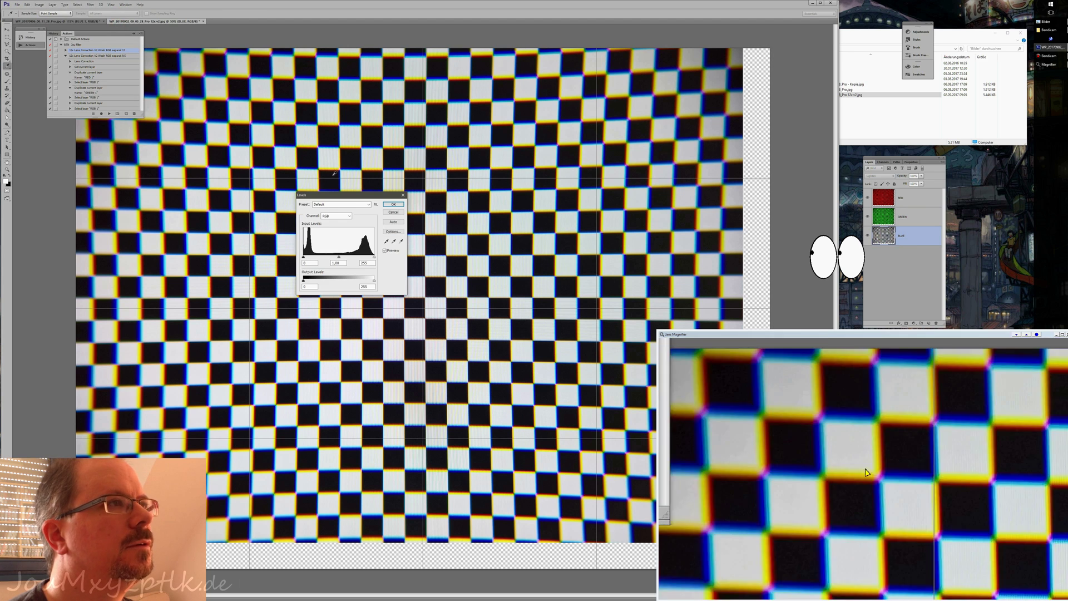
click(335, 216)
click(330, 227)
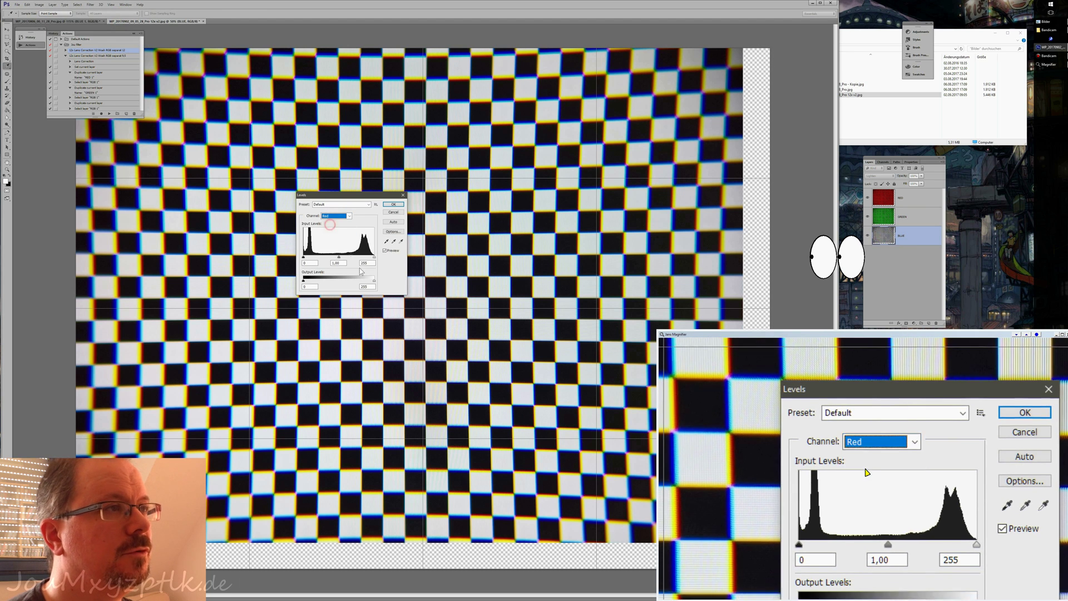
click(370, 286)
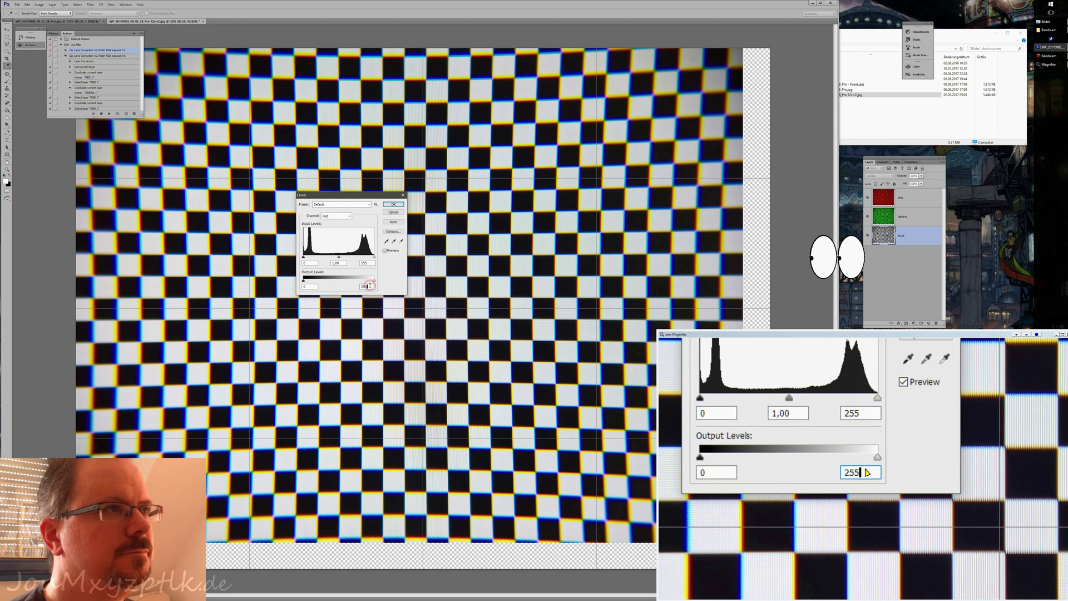
text(0)
Switch Levels to the Green channel and select its output white value
click(337, 216)
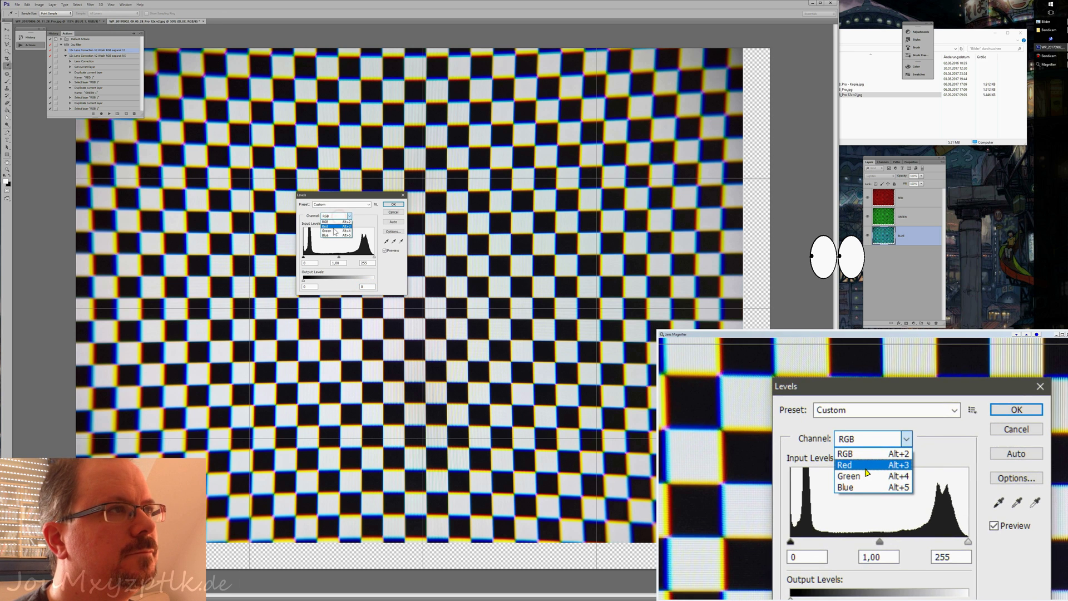
click(333, 231)
click(367, 286)
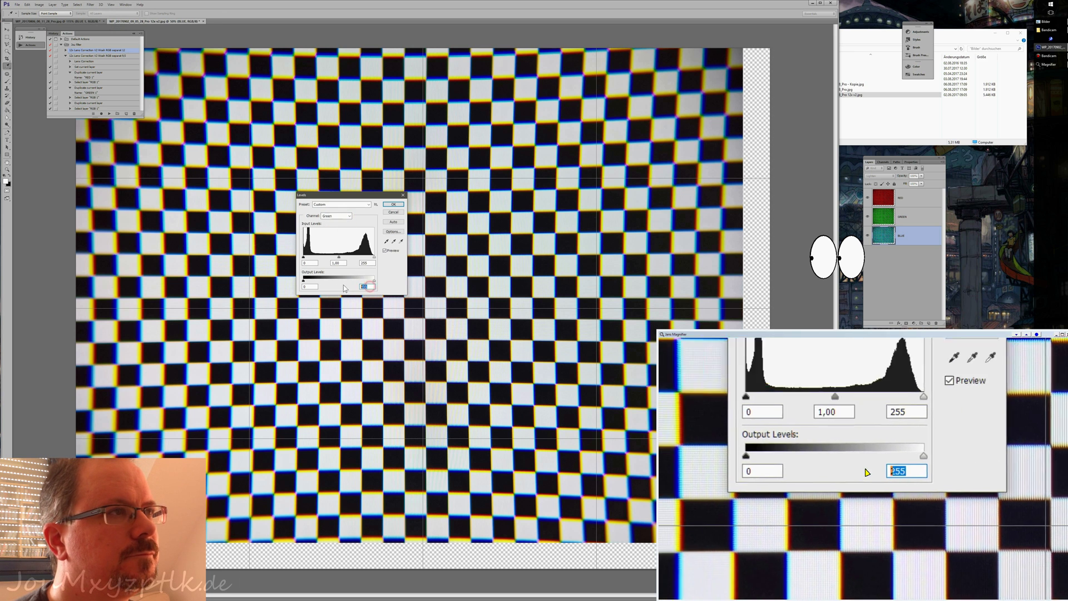
Set Green output white to 0 and apply Levels, leaving BLUE pure blue
text(0)
click(392, 210)
key(v)
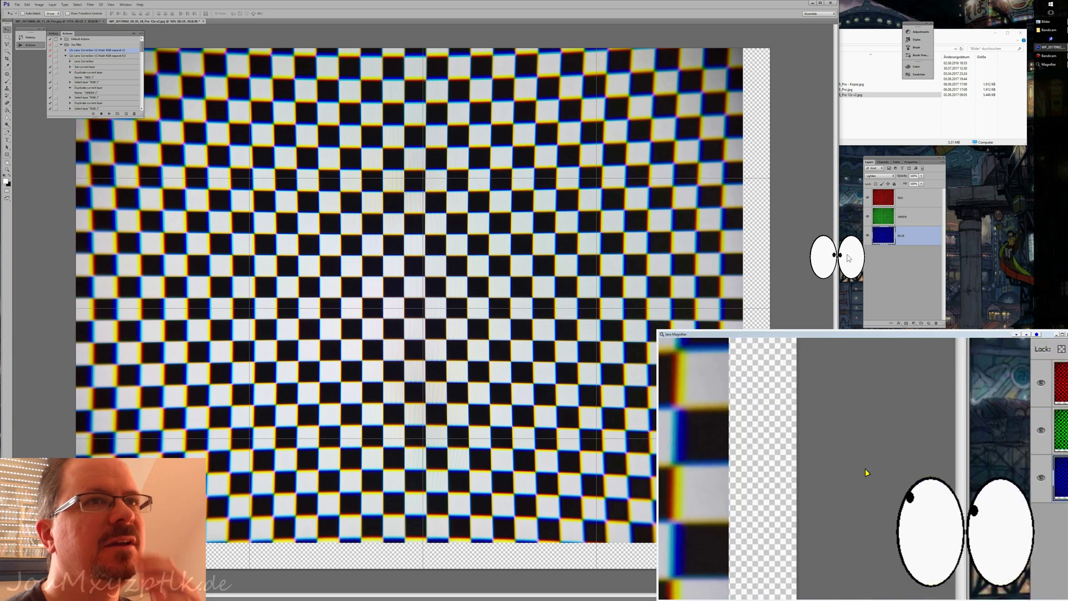
Hide and reshow the BLUE, GREEN and RED layers to check each, then select RED
click(867, 236)
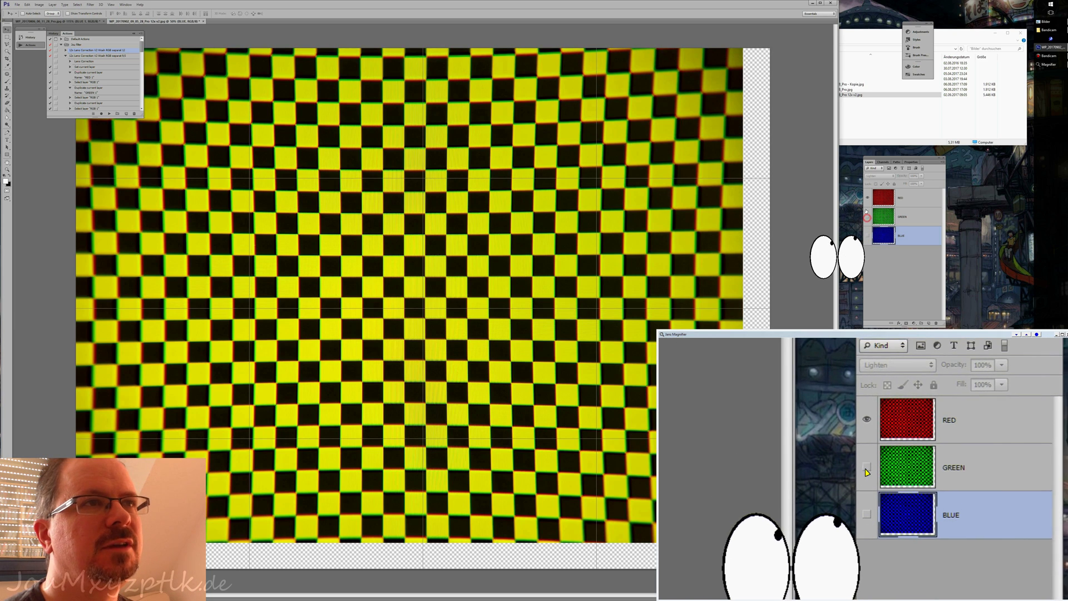
click(867, 217)
click(868, 197)
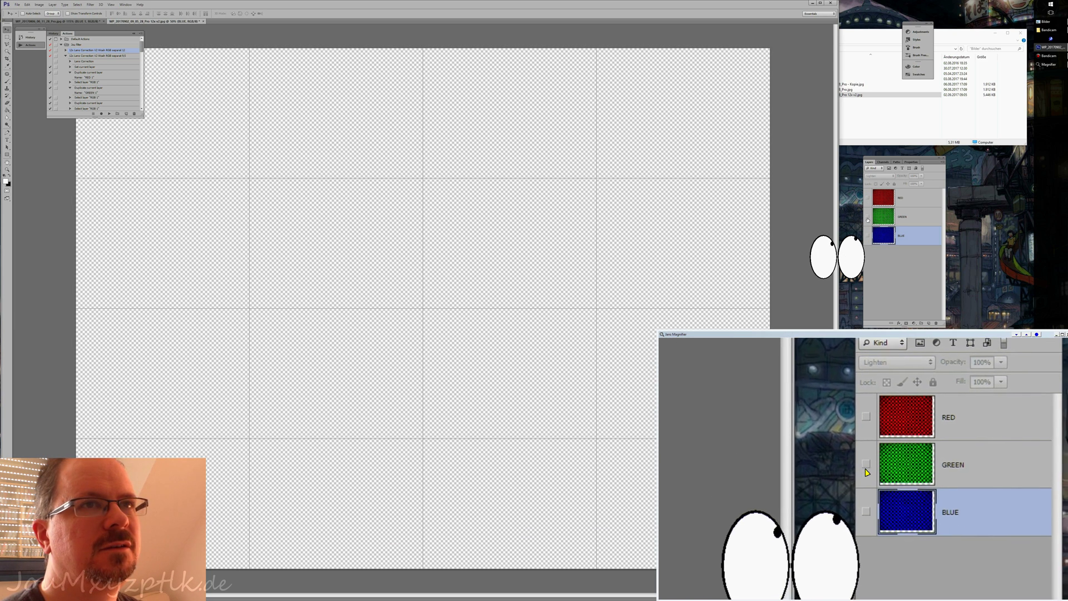
click(868, 216)
click(868, 236)
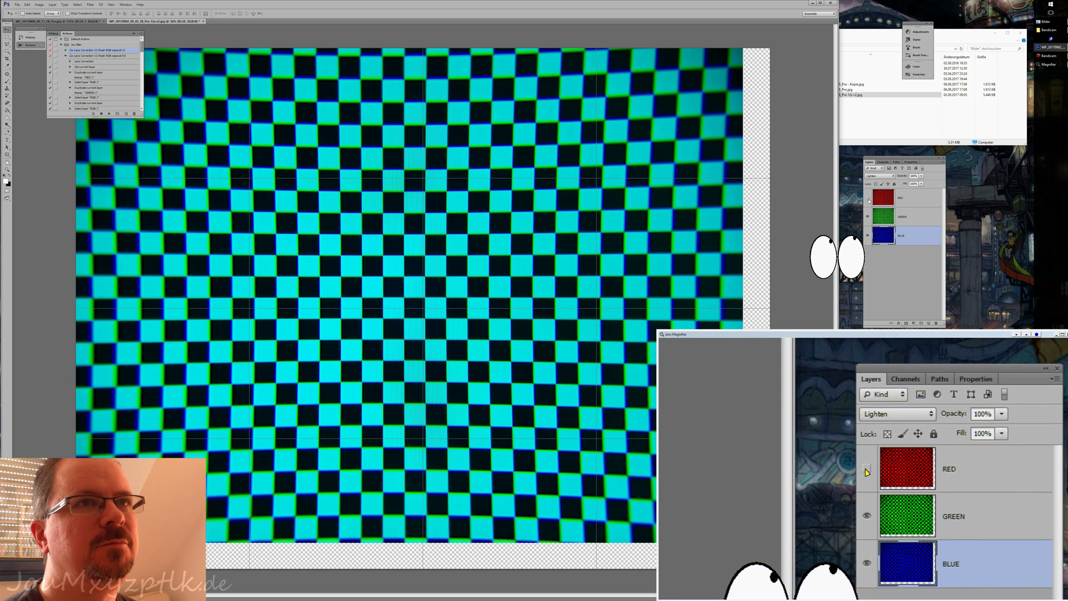
click(868, 198)
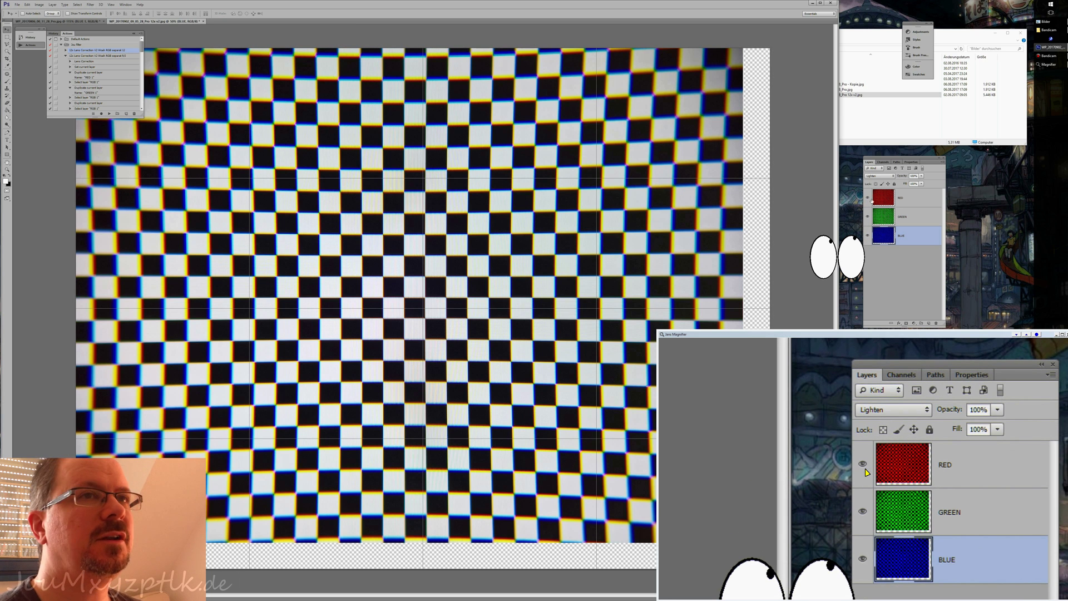
click(901, 199)
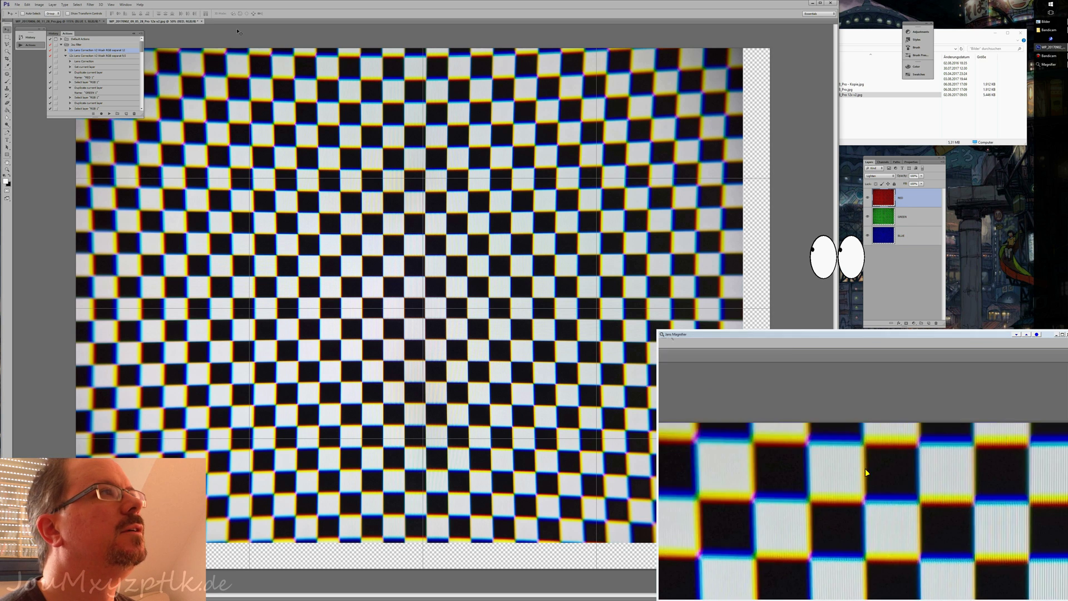
Apply Lens Correction to RED with Custom Remove Distortion set to -10,80
click(90, 5)
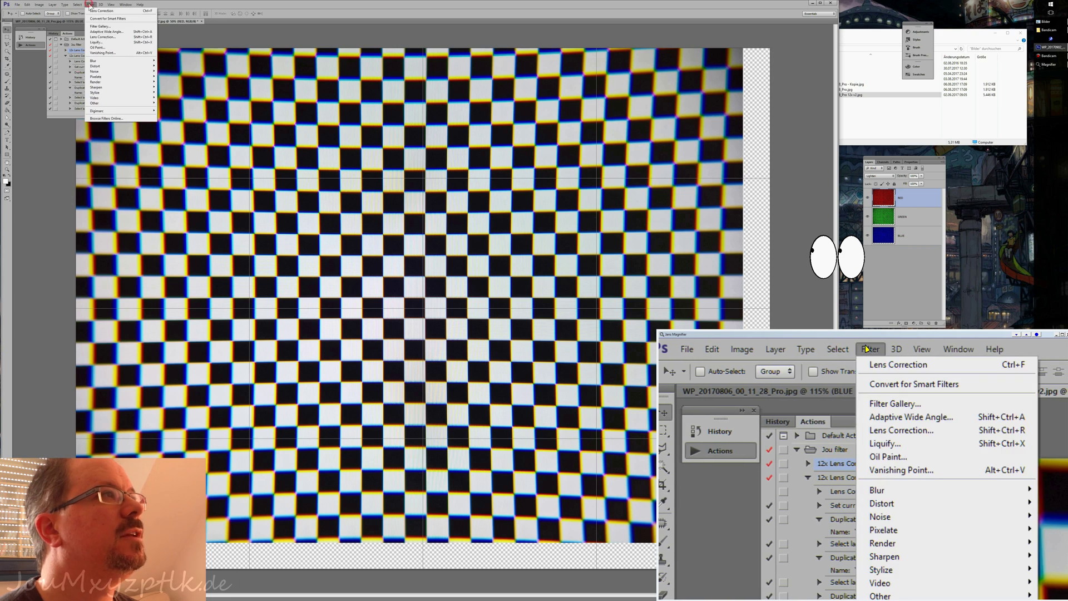
click(100, 37)
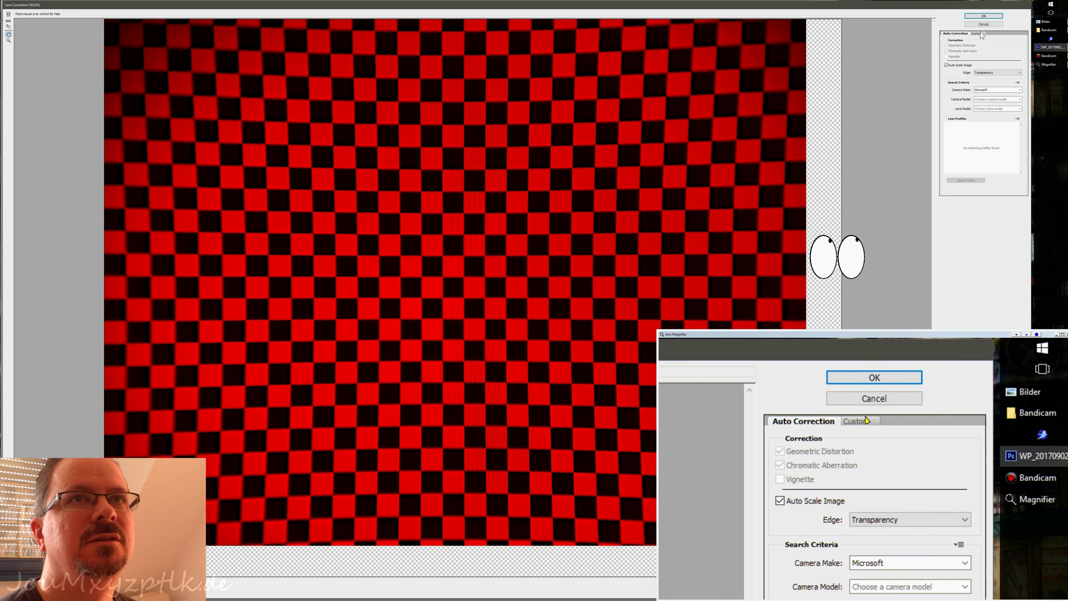
click(979, 34)
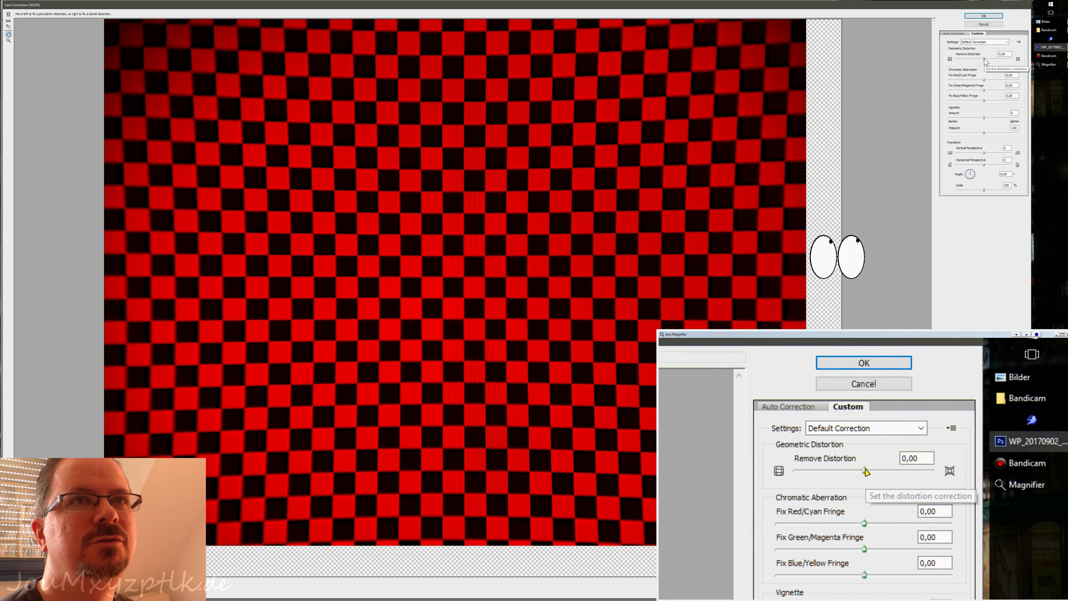
click(985, 58)
drag(985, 61, 982, 60)
key(Up)
key(Up)
key(Up)
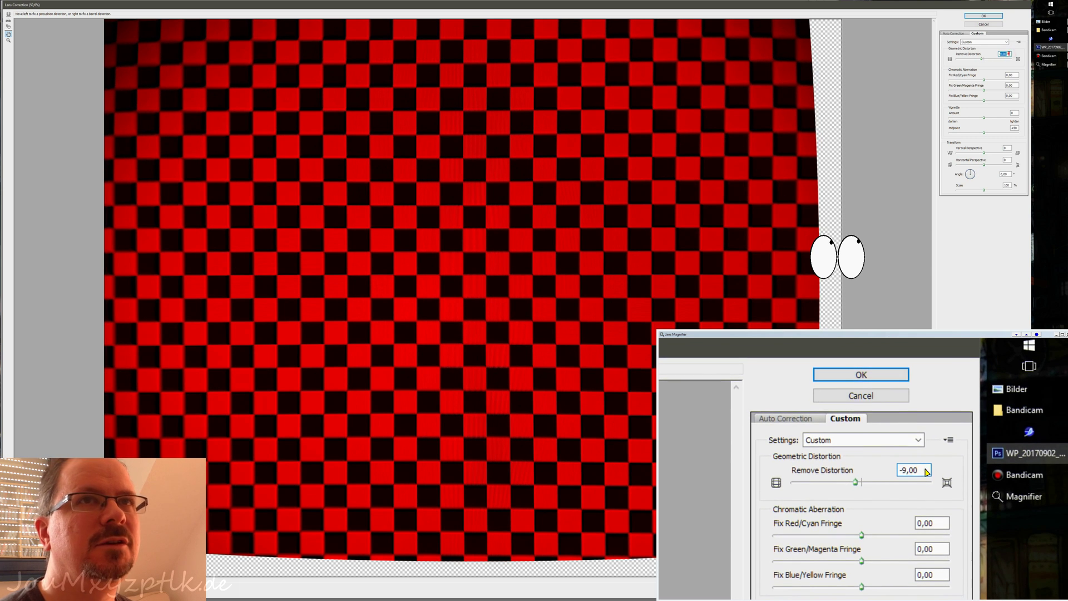
text(-)
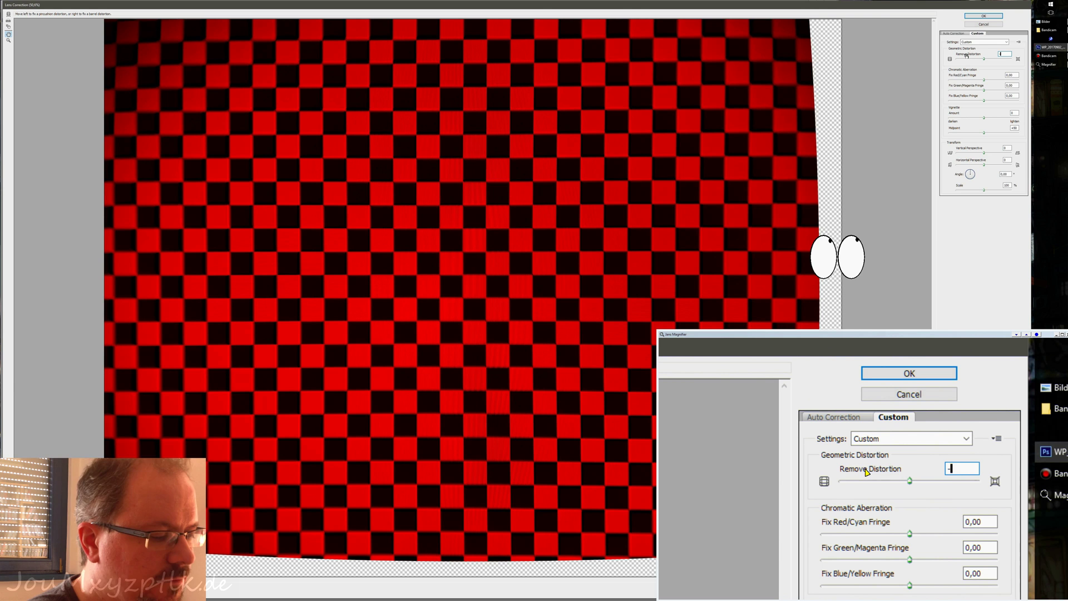
text(10,8)
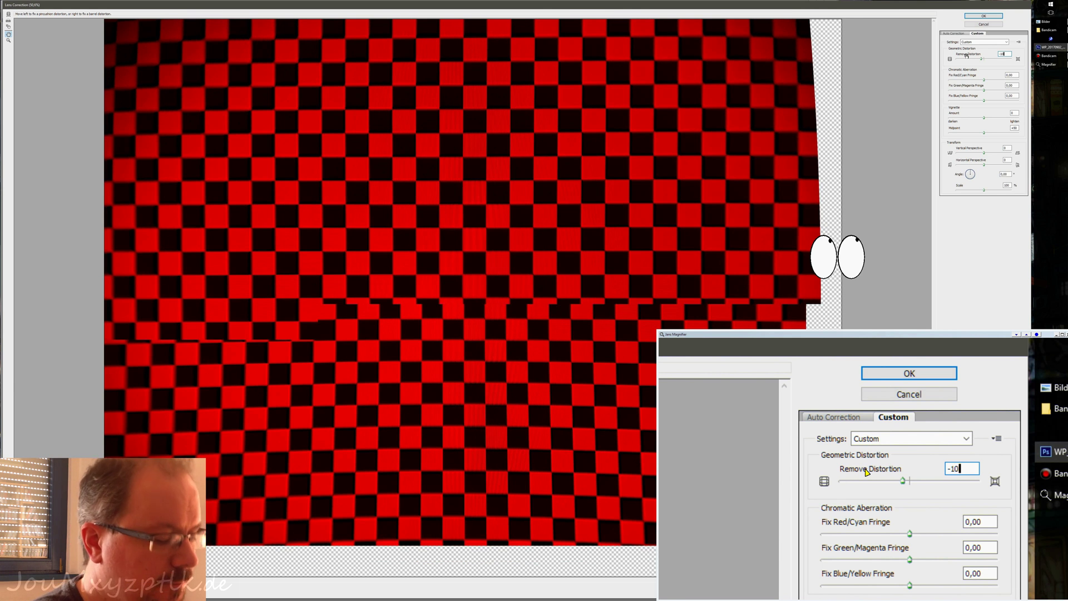
click(984, 16)
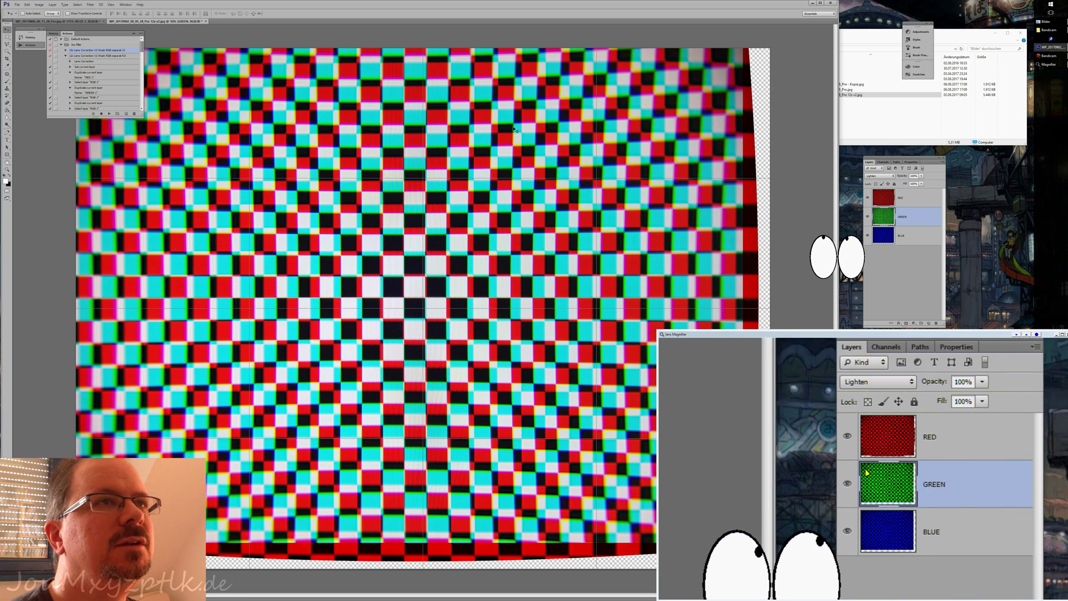
Run Lens Correction on the GREEN layer with a Custom Remove Distortion of -10
click(91, 5)
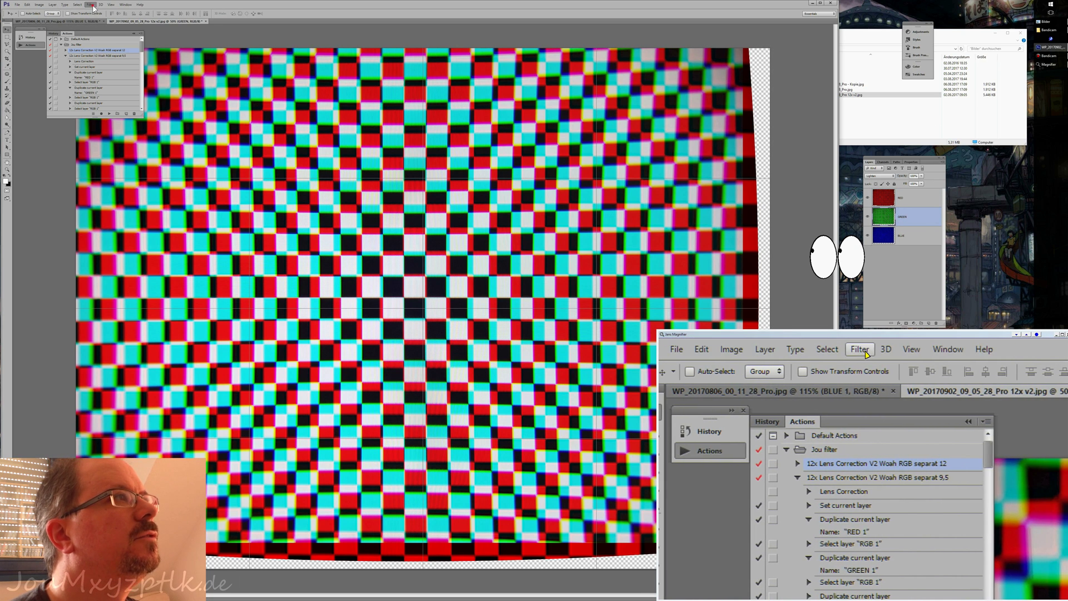
click(110, 38)
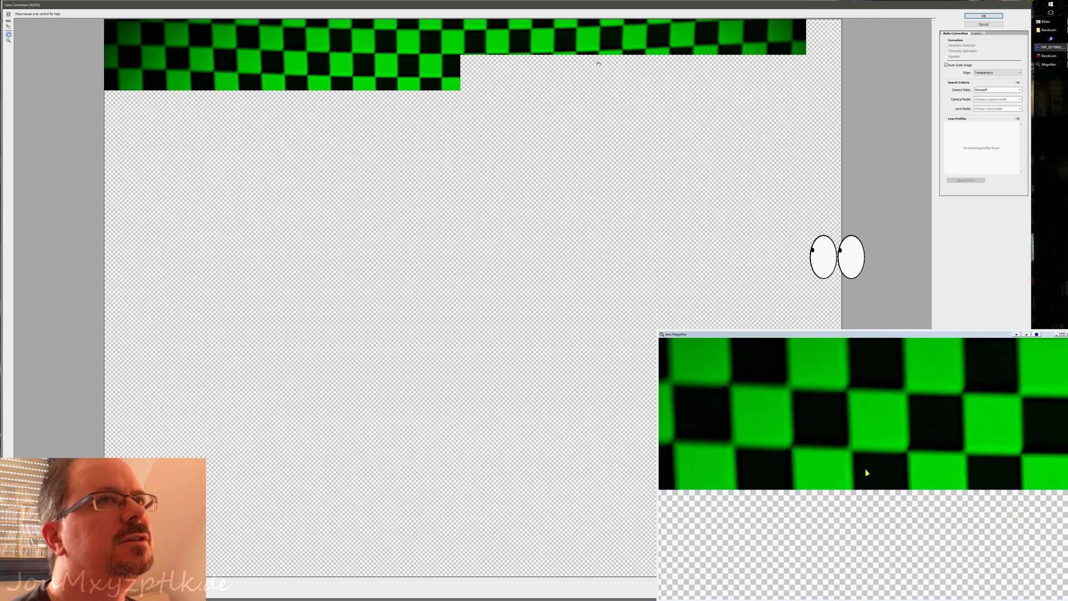
click(977, 33)
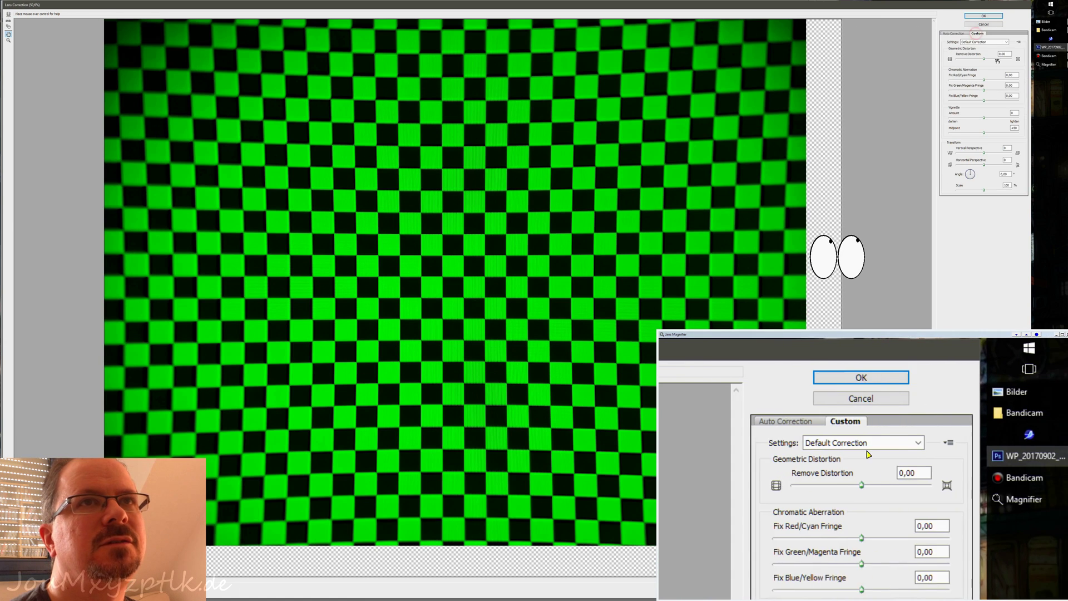
double_click(1004, 54)
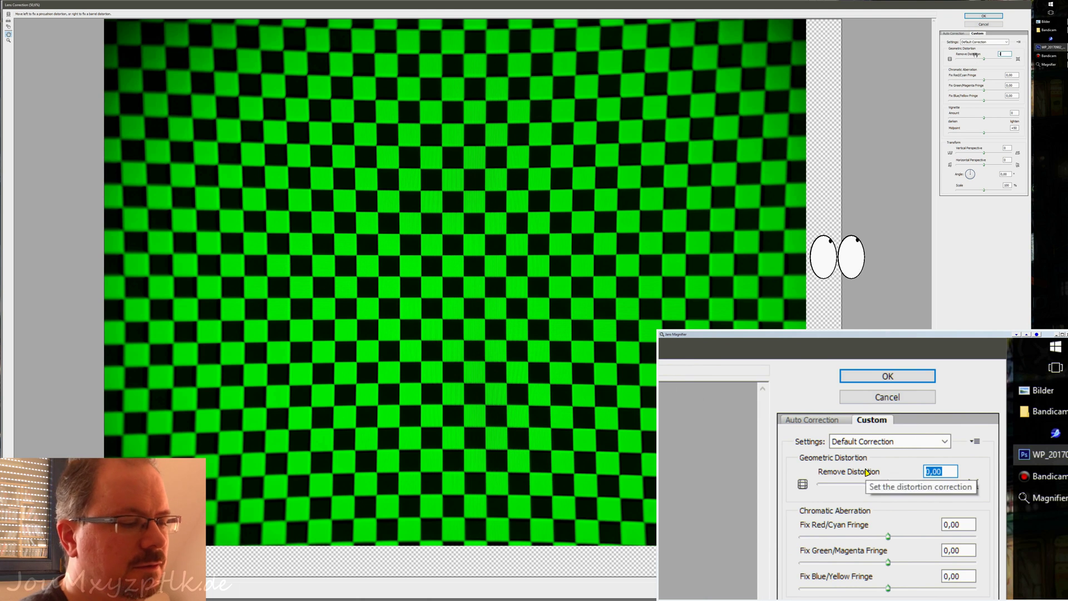
text(-10)
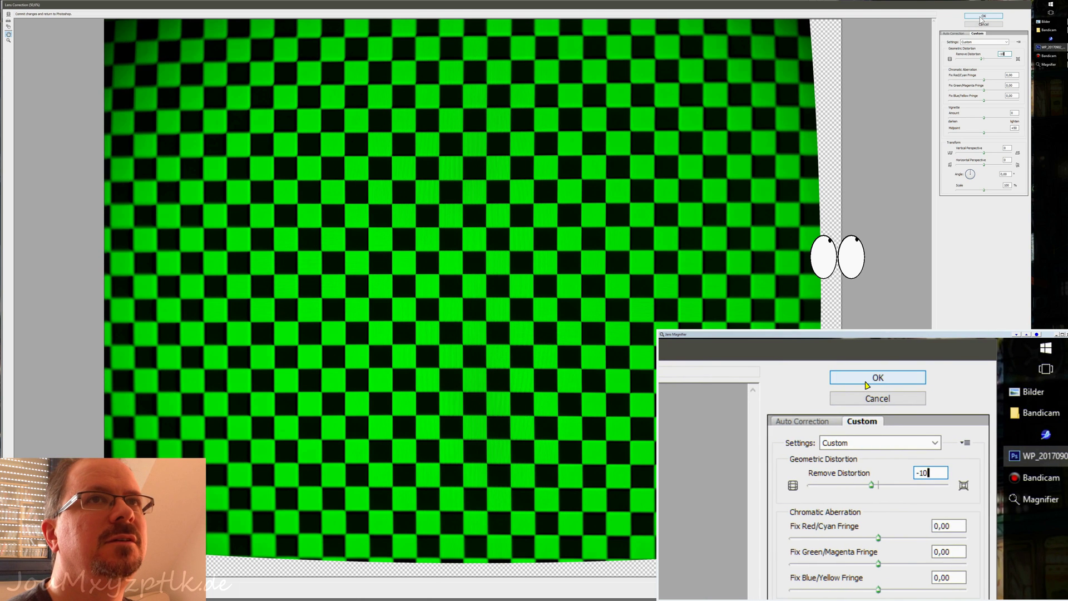
click(982, 16)
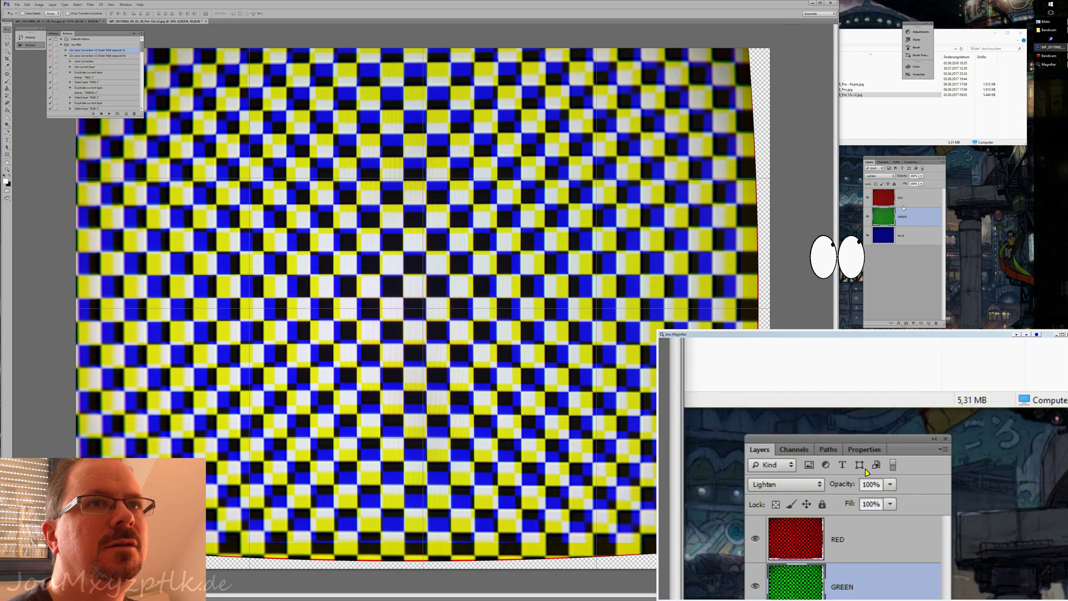
Select the BLUE layer and apply Lens Correction with a Custom Remove Distortion of -9,2
click(886, 239)
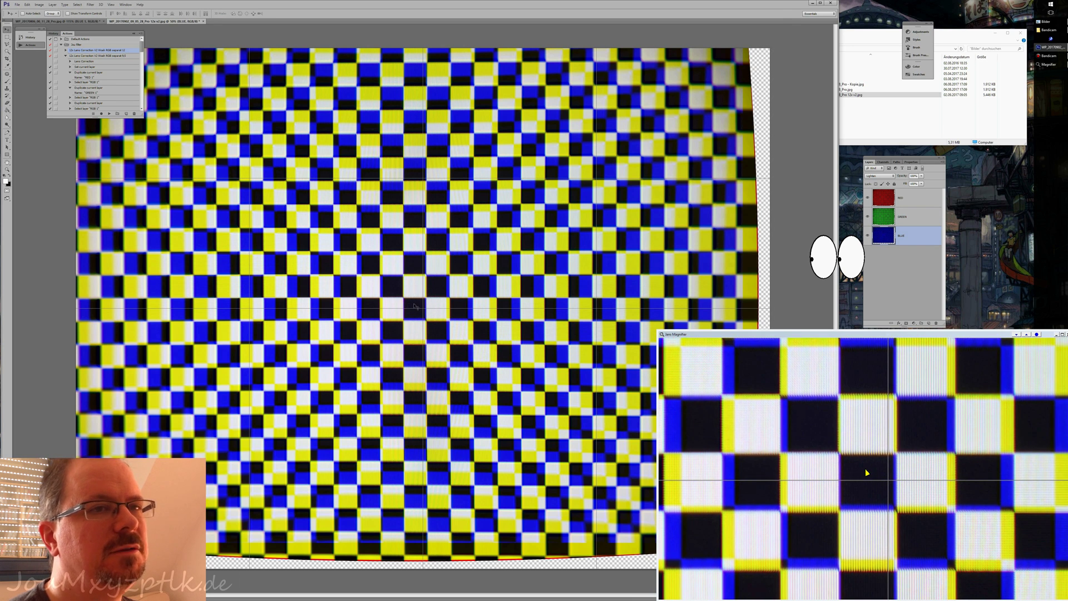
click(91, 4)
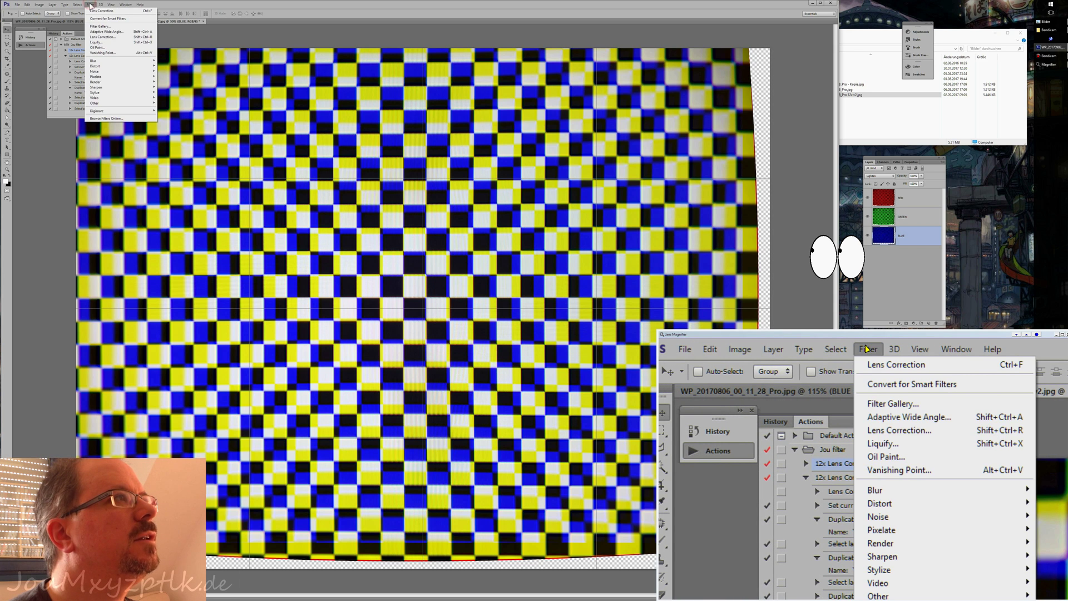
click(102, 37)
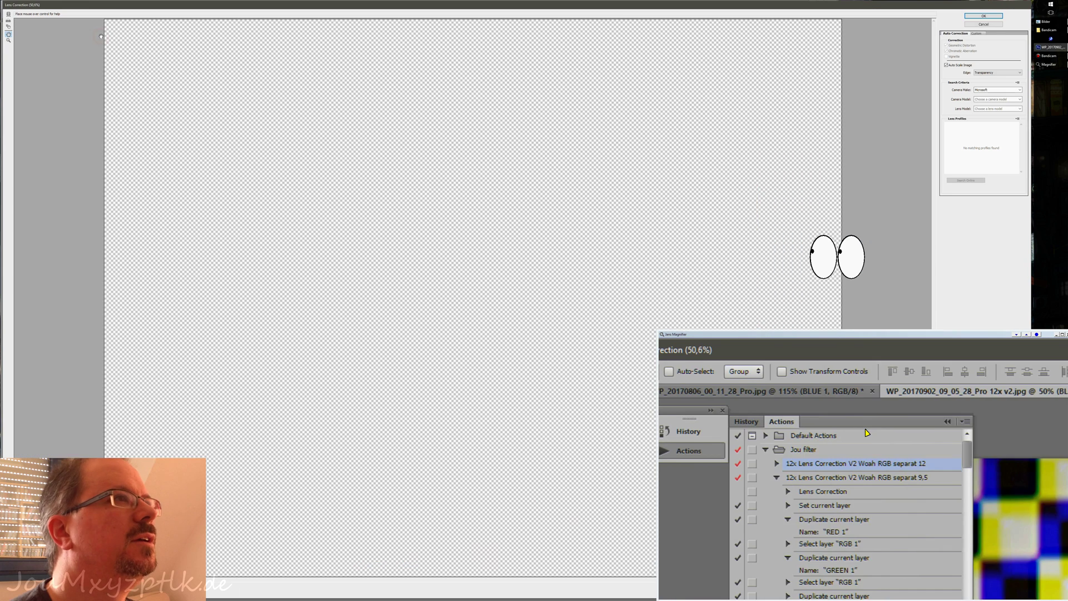
click(978, 33)
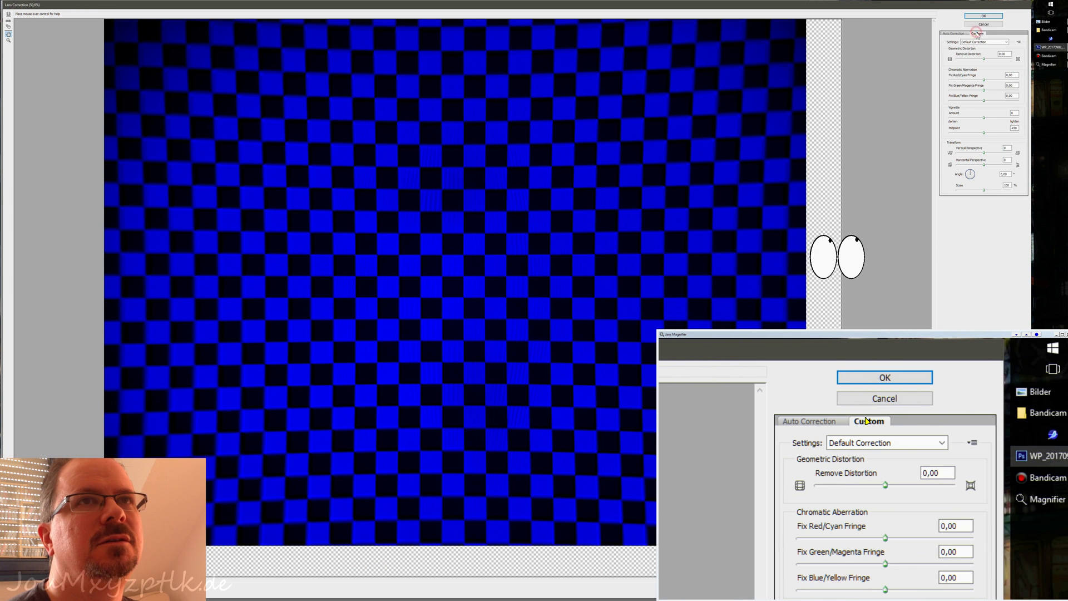
click(1002, 54)
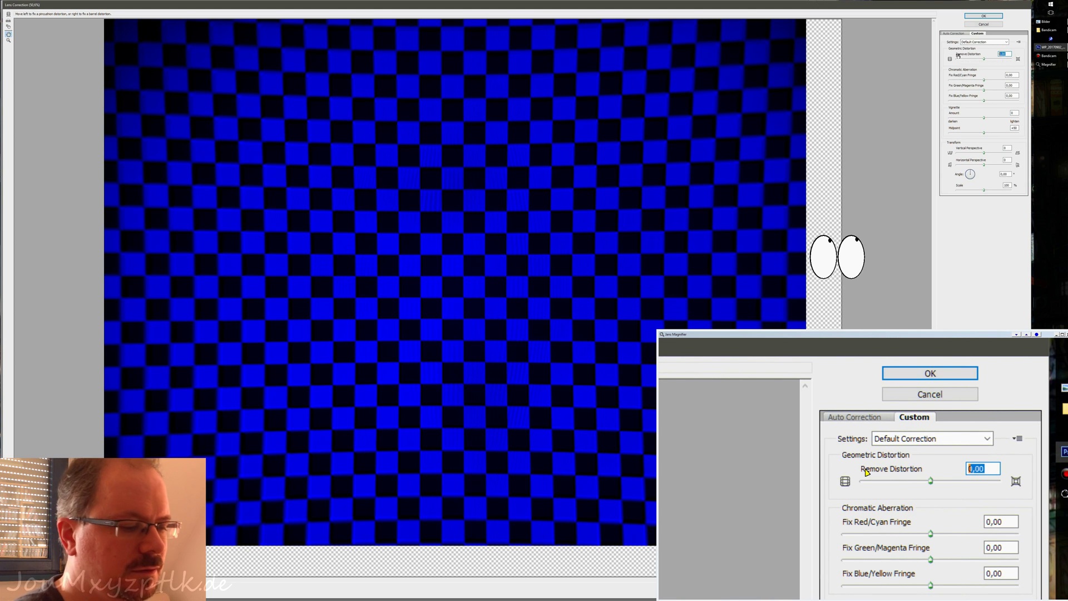
text(-9,2)
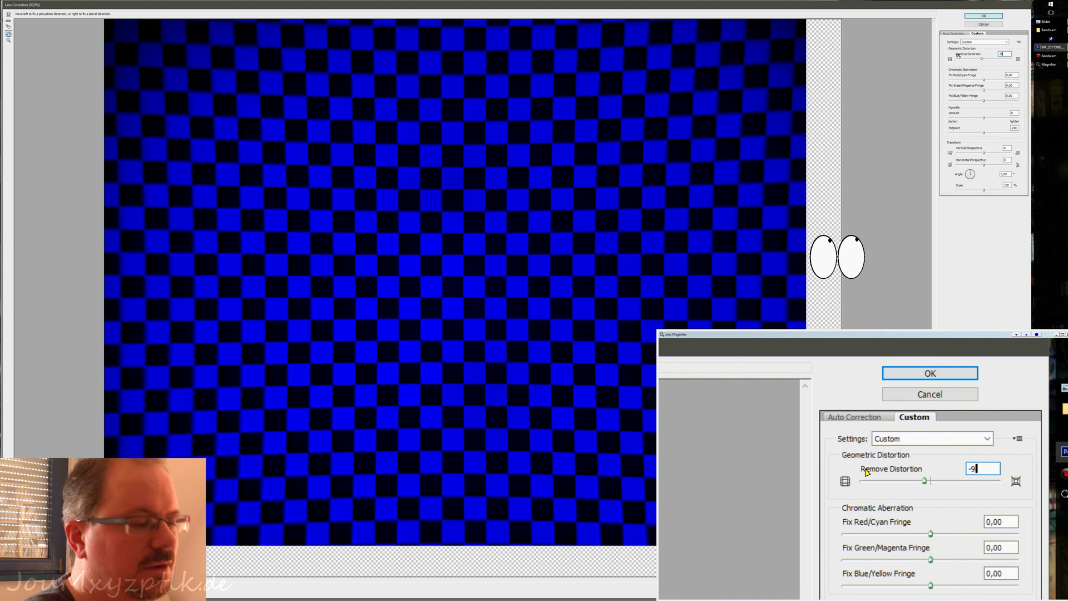
click(983, 15)
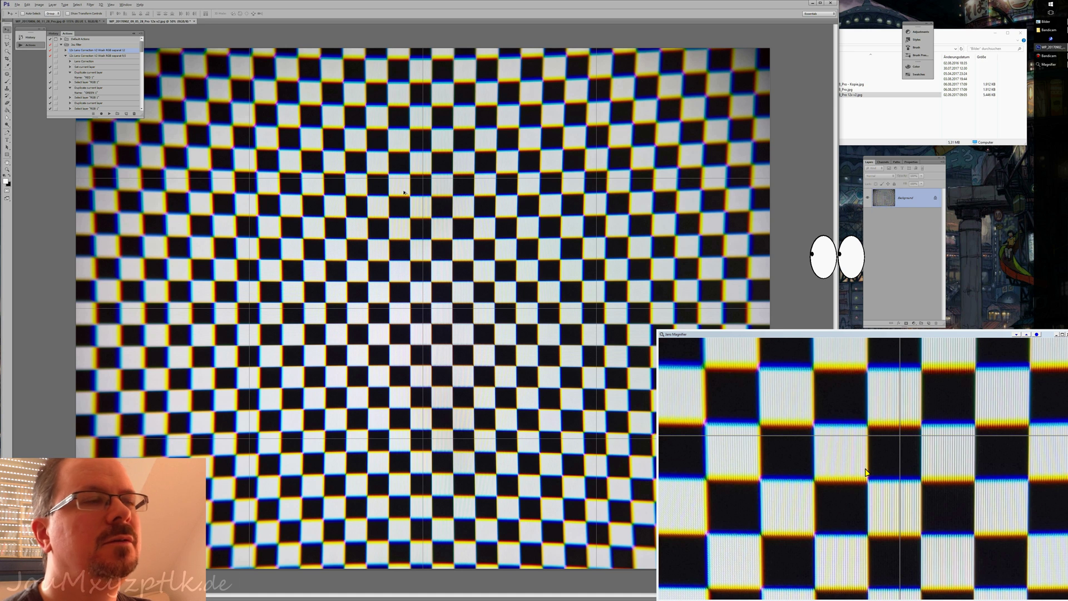
Play the '12x Lens Correction V2 Woah RGB separat 9.5' action from the Actions panel
click(108, 113)
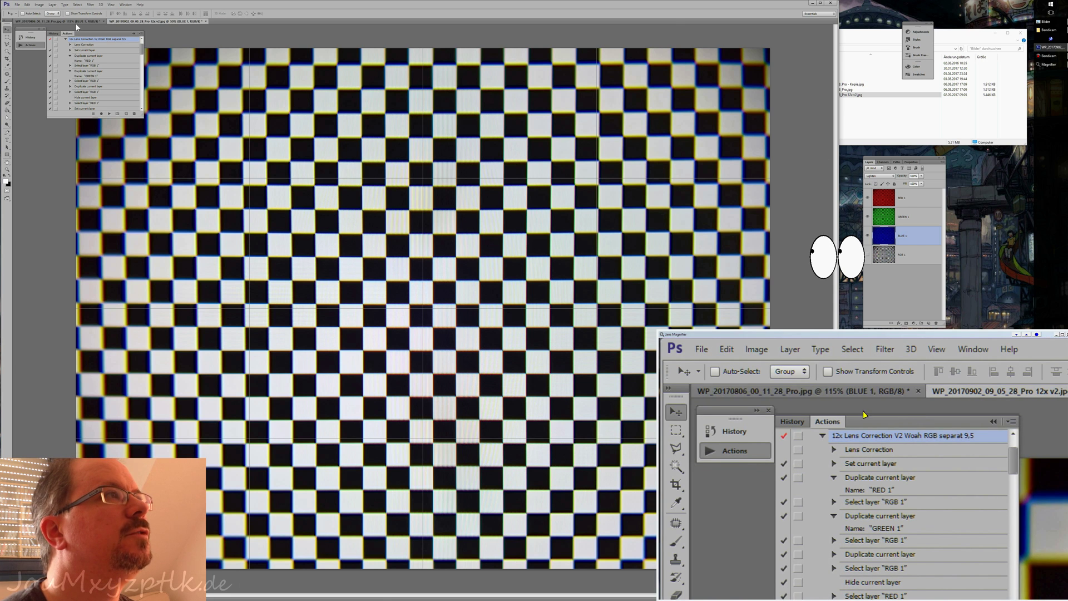
Switch to the airport night photo, zoom in, and toggle the top layer's visibility to compare fringing
click(75, 20)
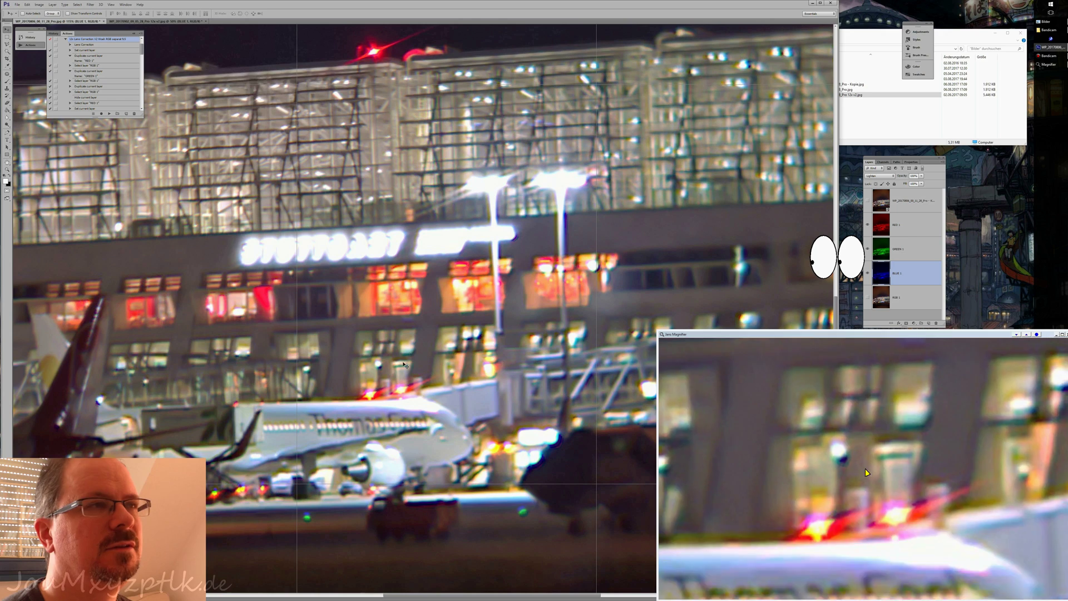
scroll(448, 364, down, 3)
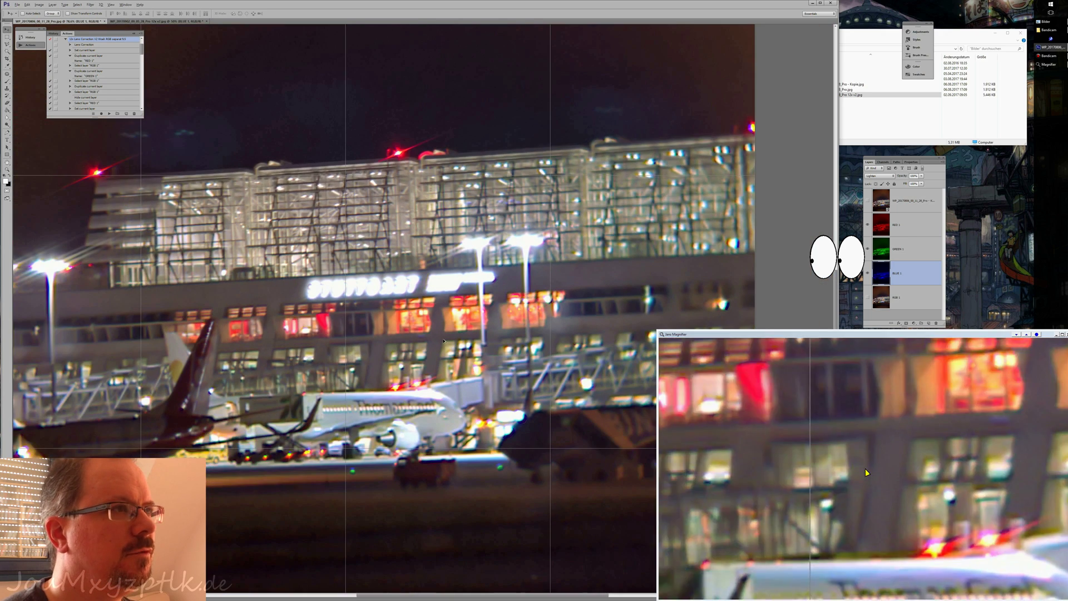
scroll(444, 341, down, 1)
scroll(69, 315, up, 2)
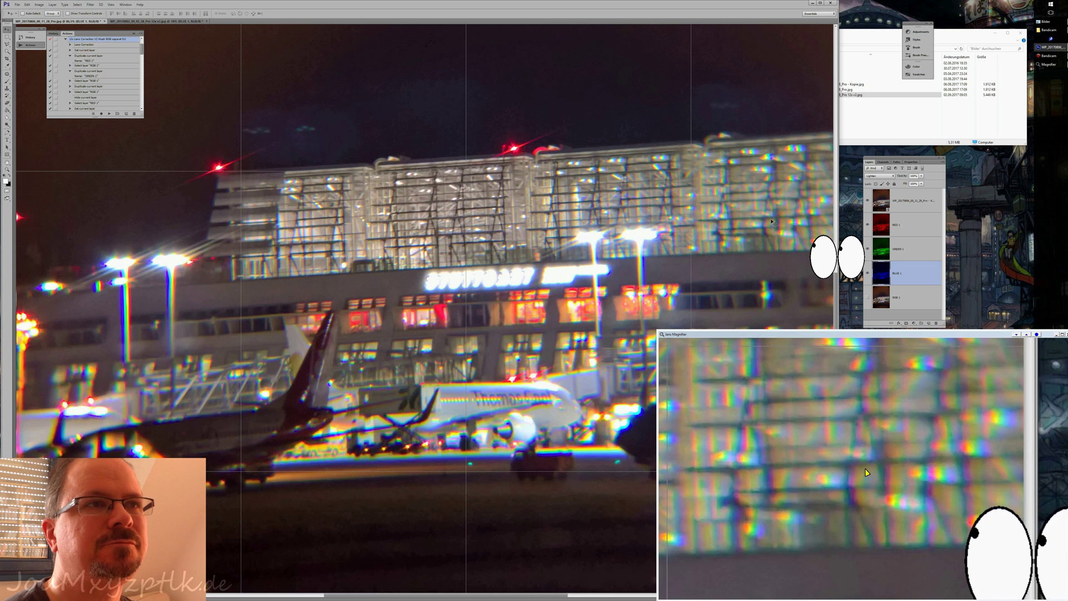
click(867, 199)
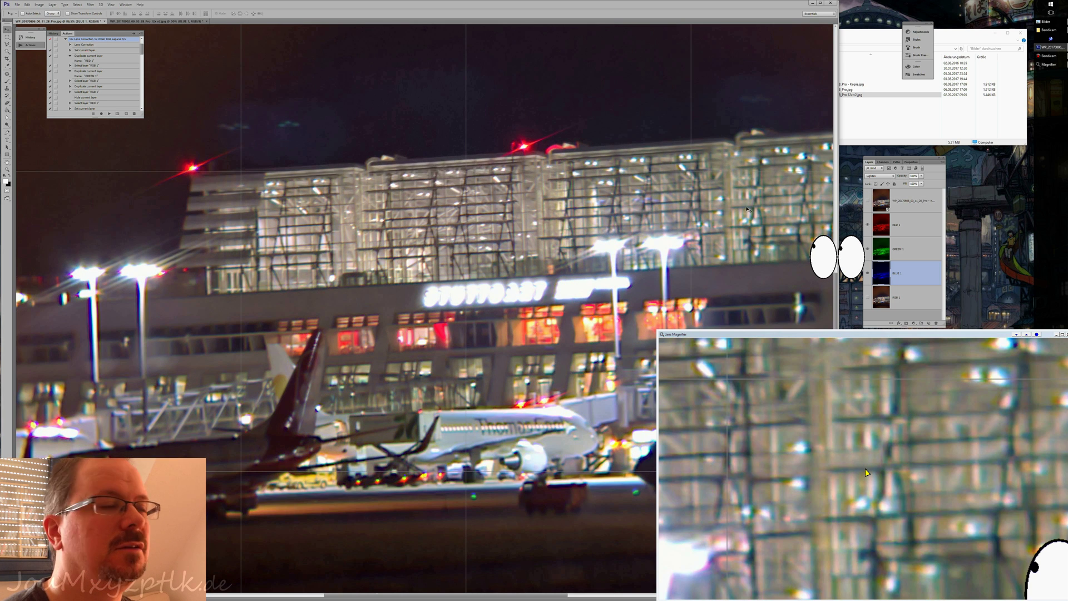